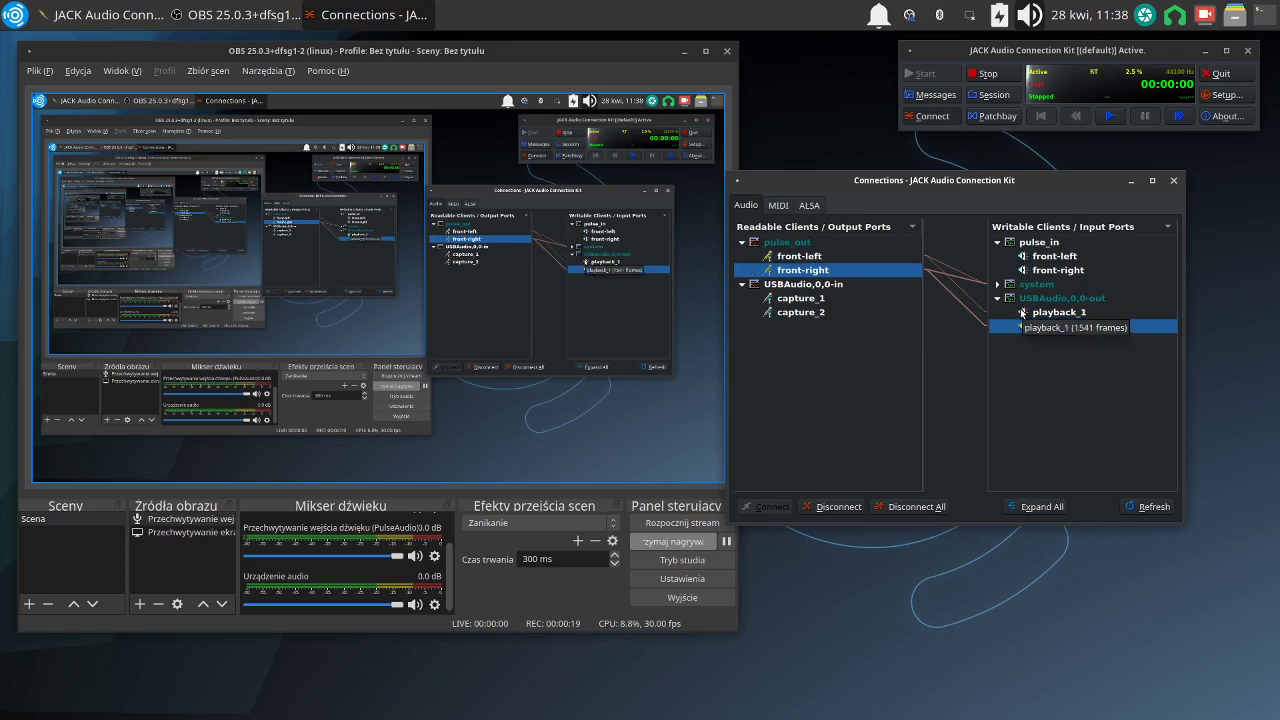
# - Examine how pulse_out front-left and front-right are routed to the USBAudio,0,0-out and system playback ports
pyautogui.click(821, 258)
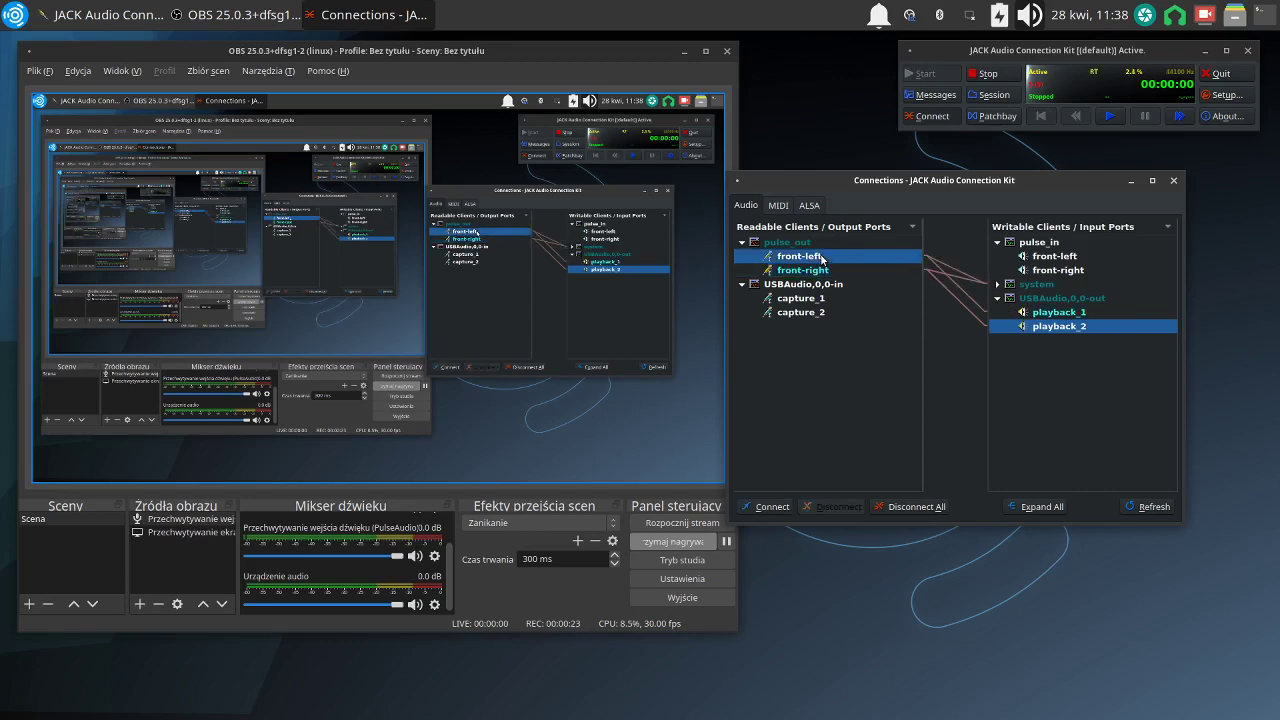
pyautogui.click(1028, 314)
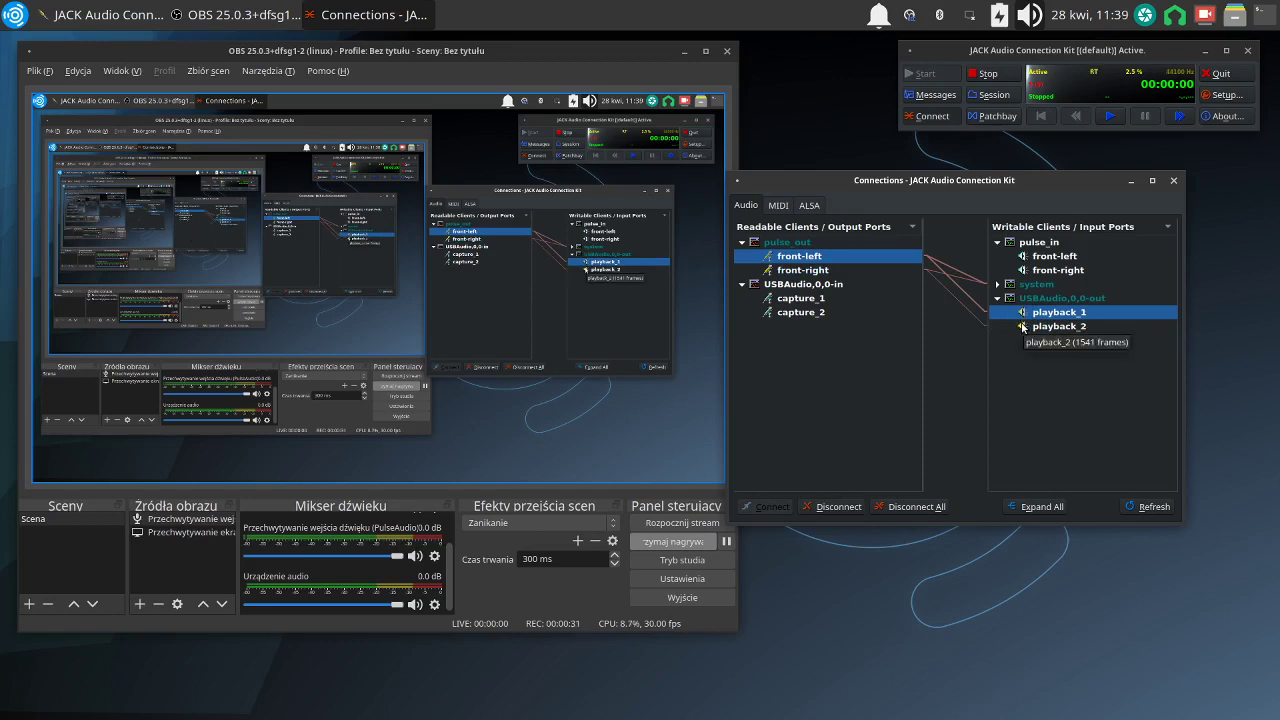
pyautogui.click(822, 270)
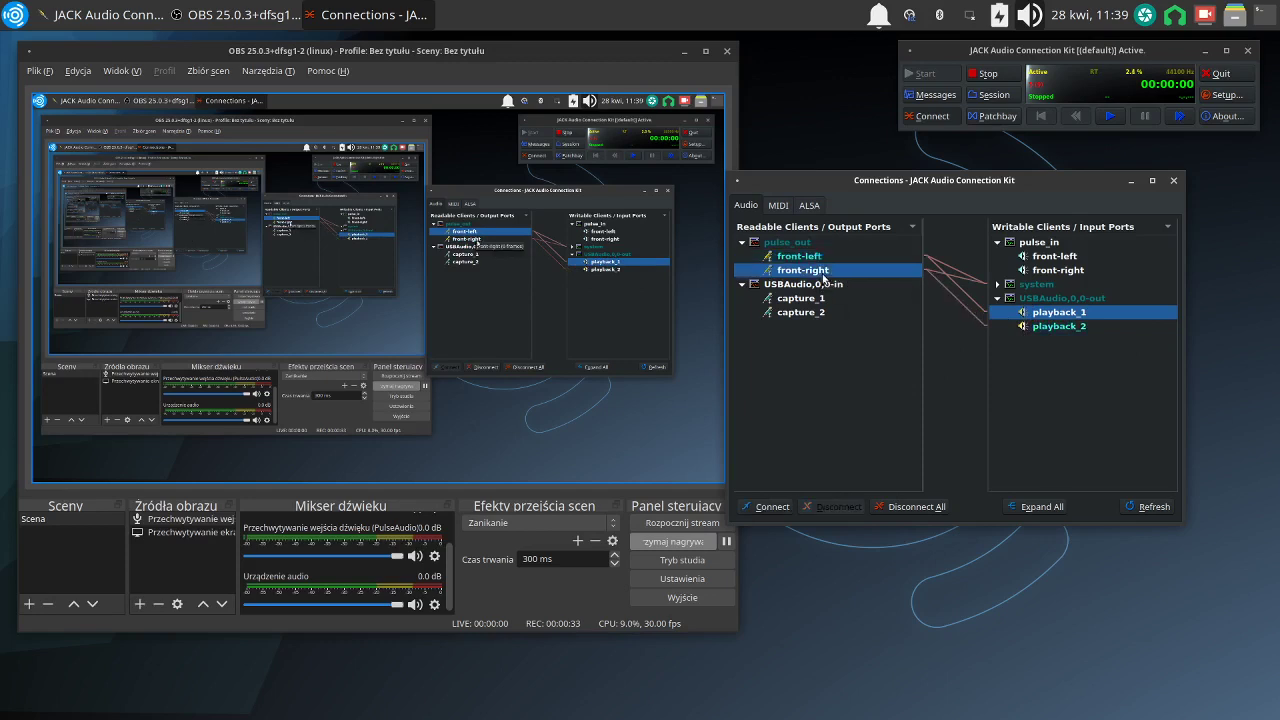
pyautogui.click(997, 286)
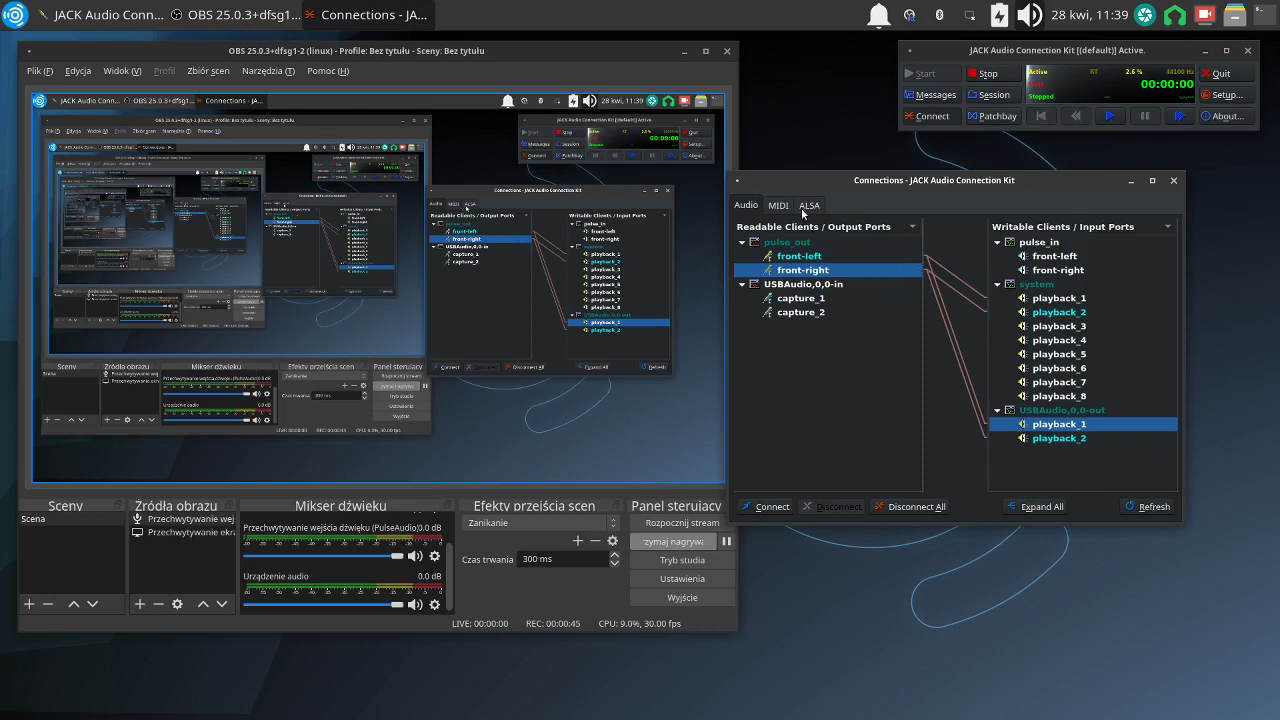
# - Connect USBAudio,0,0-in capture_1 to pulse_in front-left, and capture_2 to pulse_in front-right
pyautogui.click(803, 298)
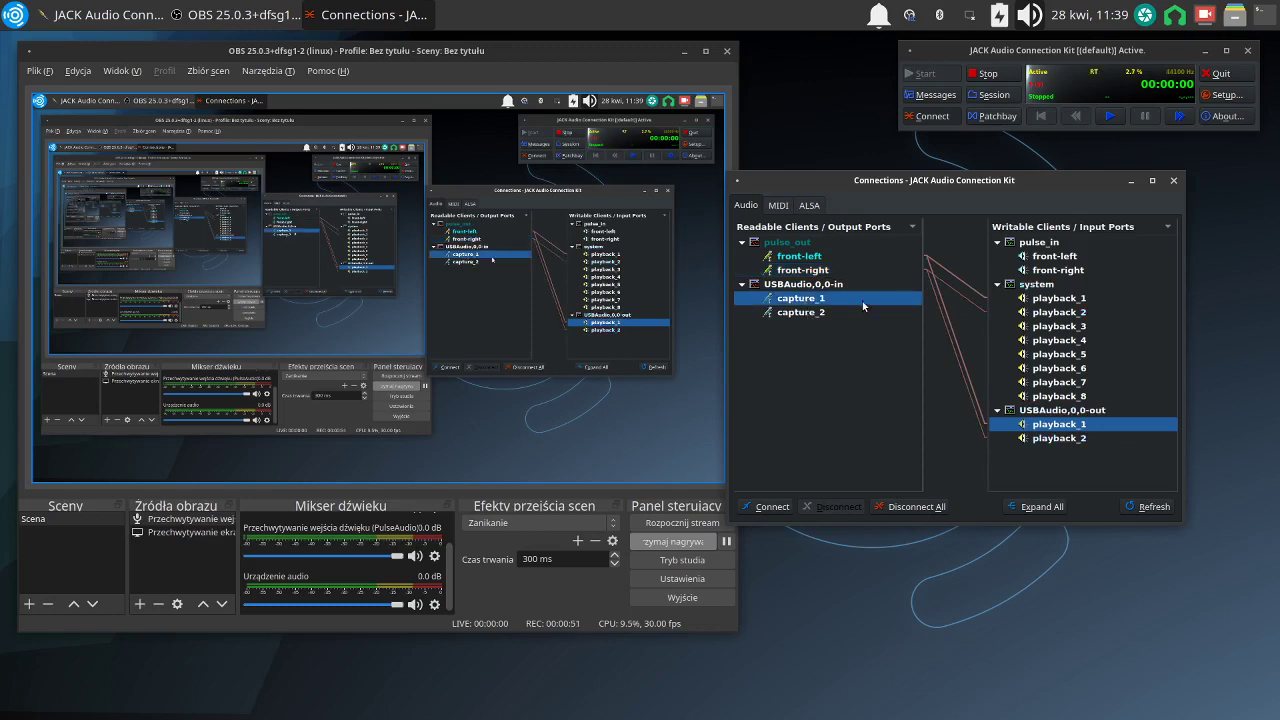
pyautogui.click(1027, 259)
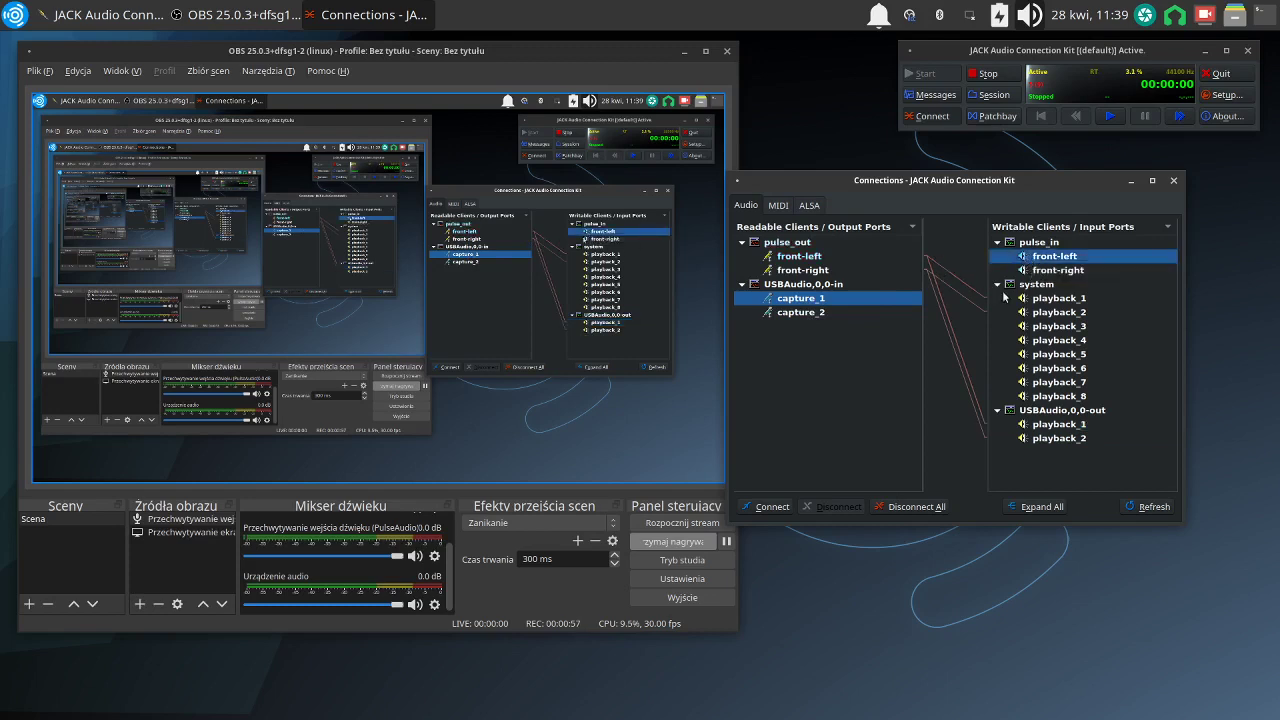
pyautogui.click(781, 513)
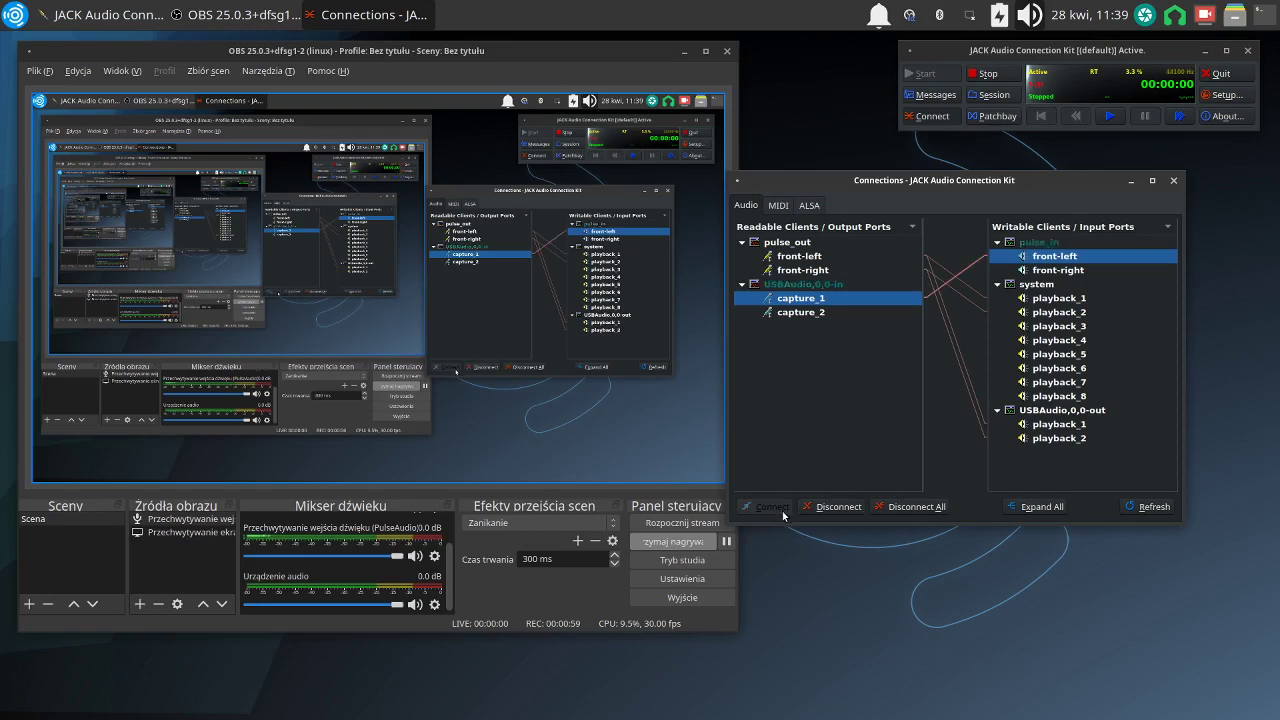
pyautogui.click(821, 316)
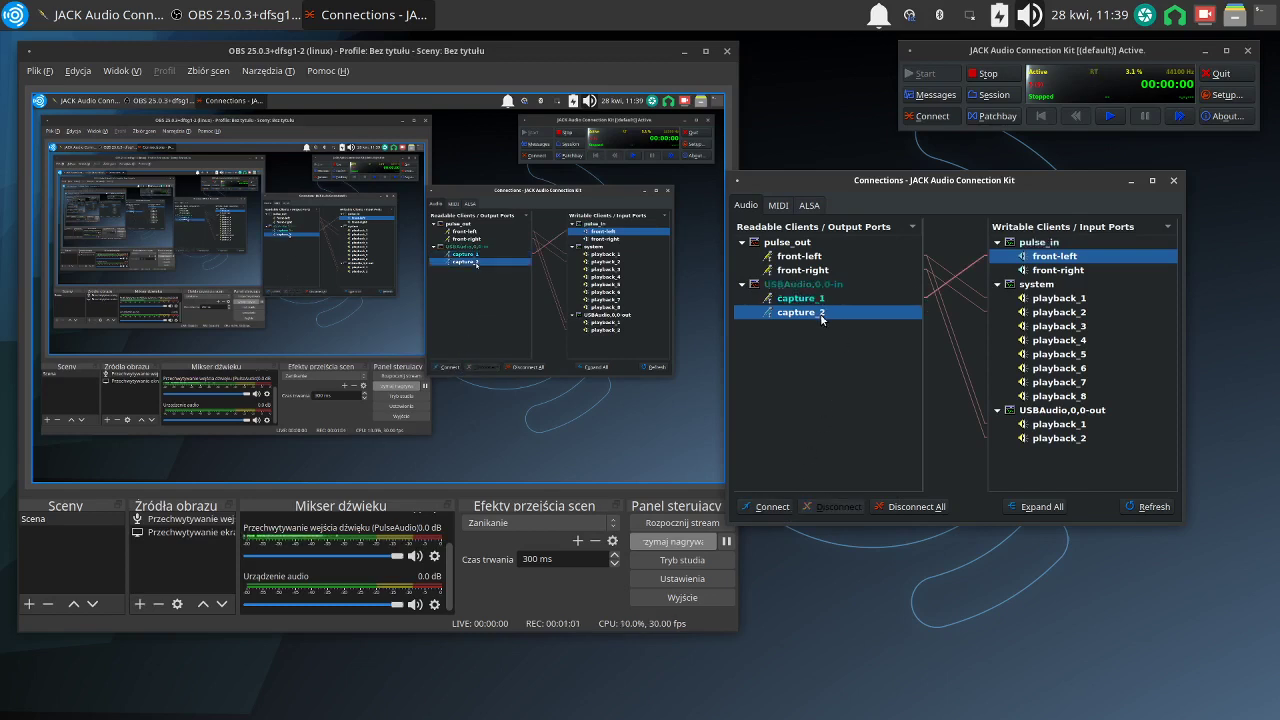
pyautogui.click(1022, 271)
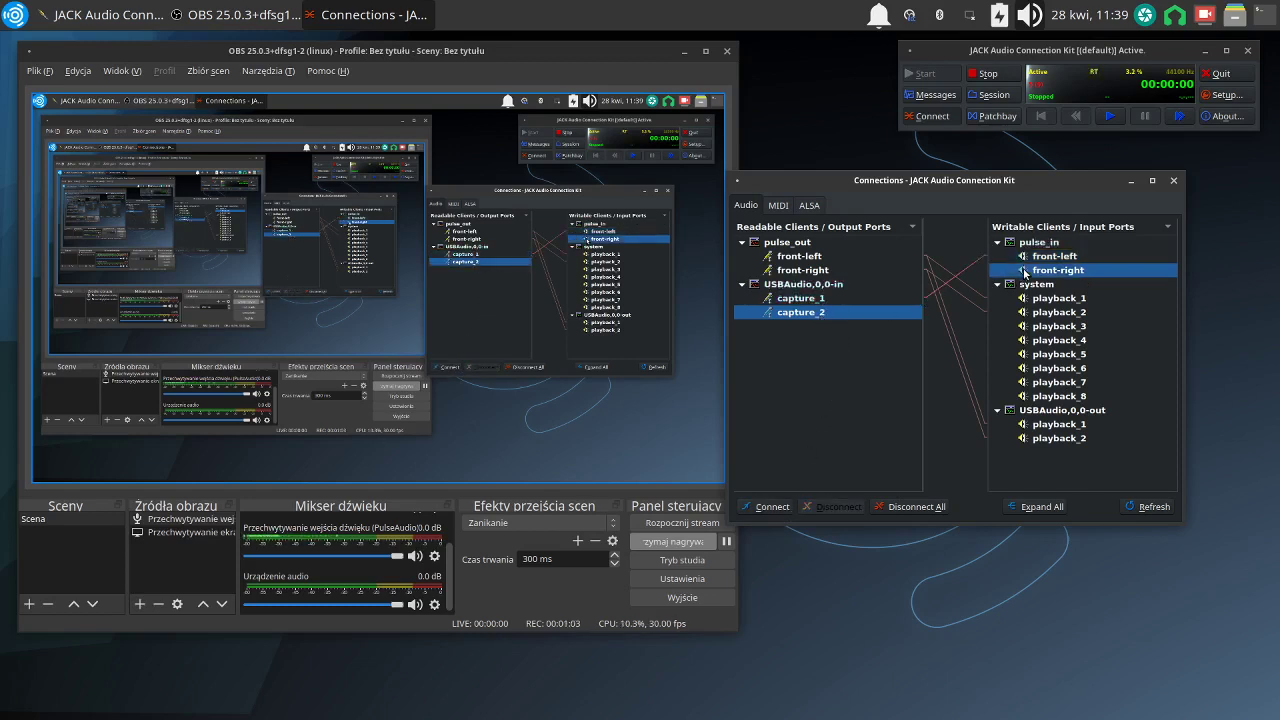
pyautogui.click(770, 507)
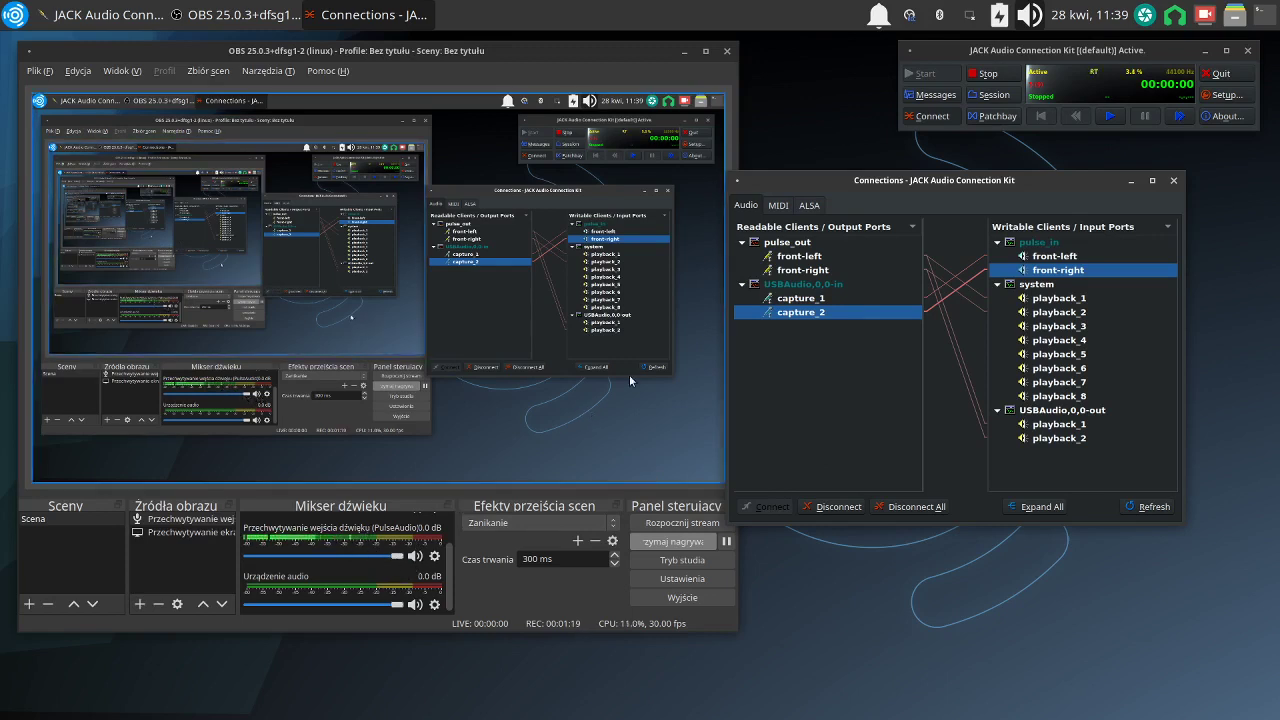
# - Launch Ardour5 and open the existing session test03
pyautogui.moveTo(822, 176); pyautogui.dragTo(892, 174)
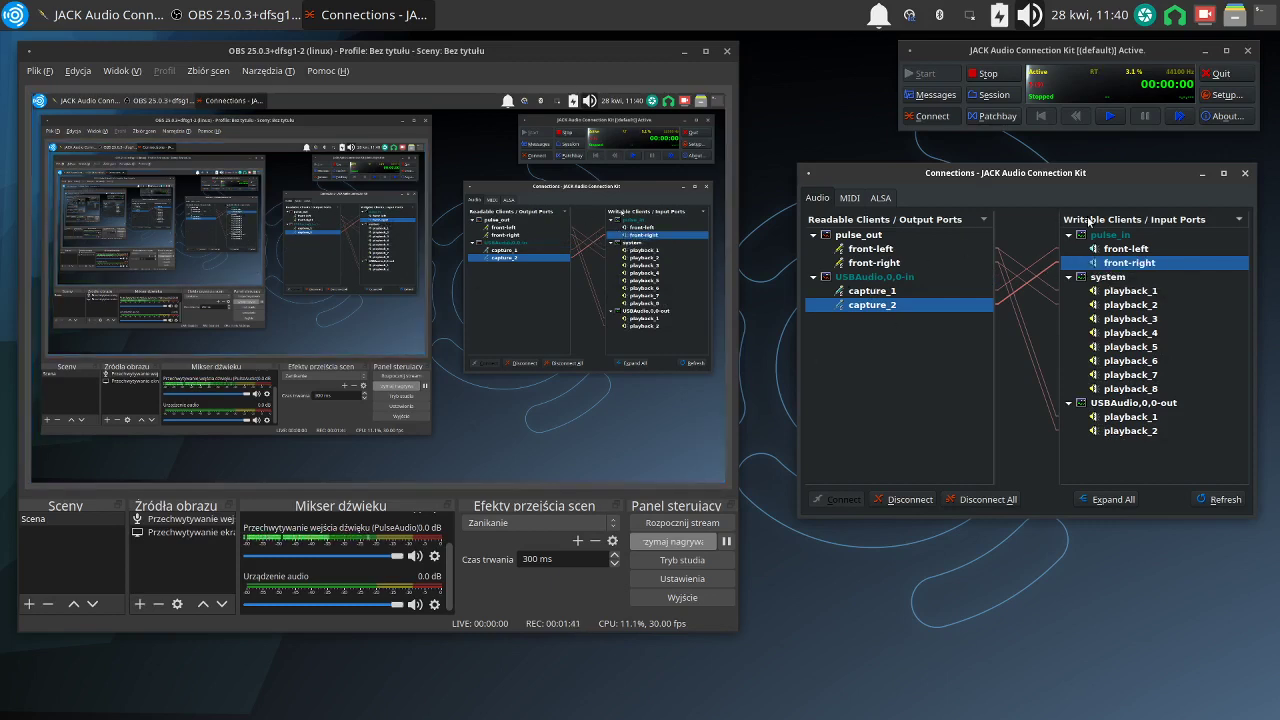
pyautogui.rightClick(791, 103)
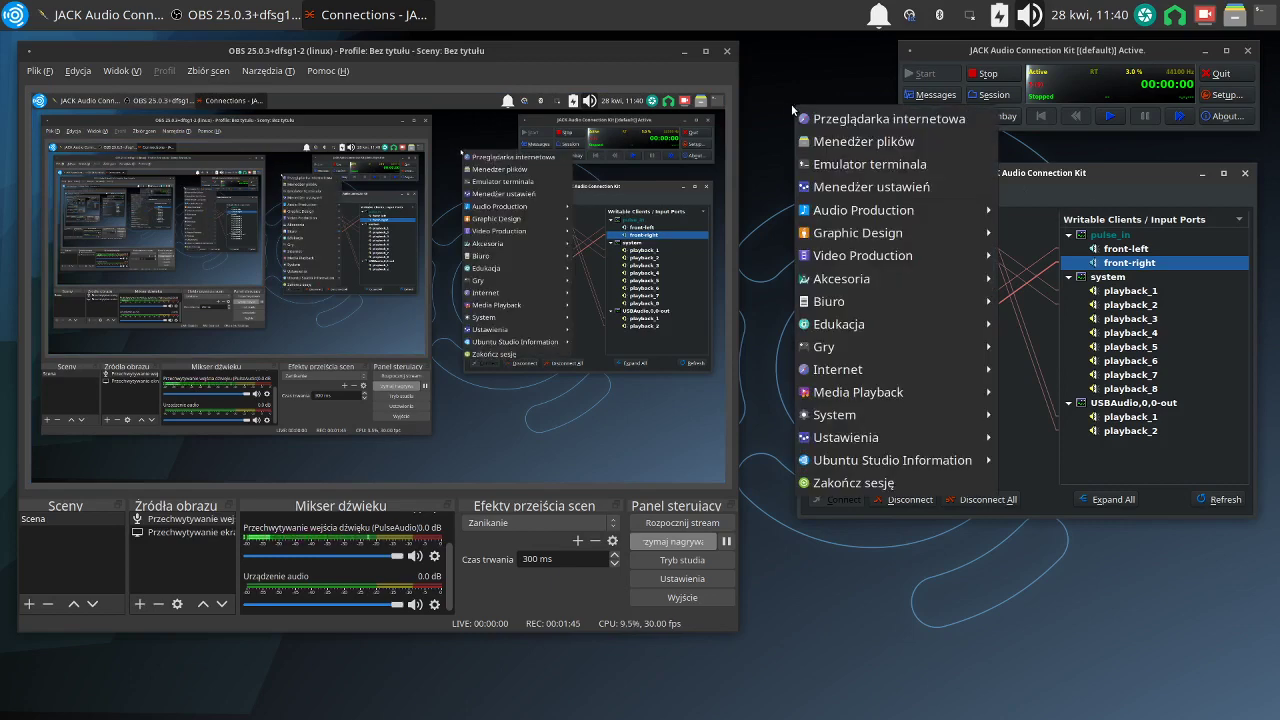
pyautogui.moveTo(851, 257)
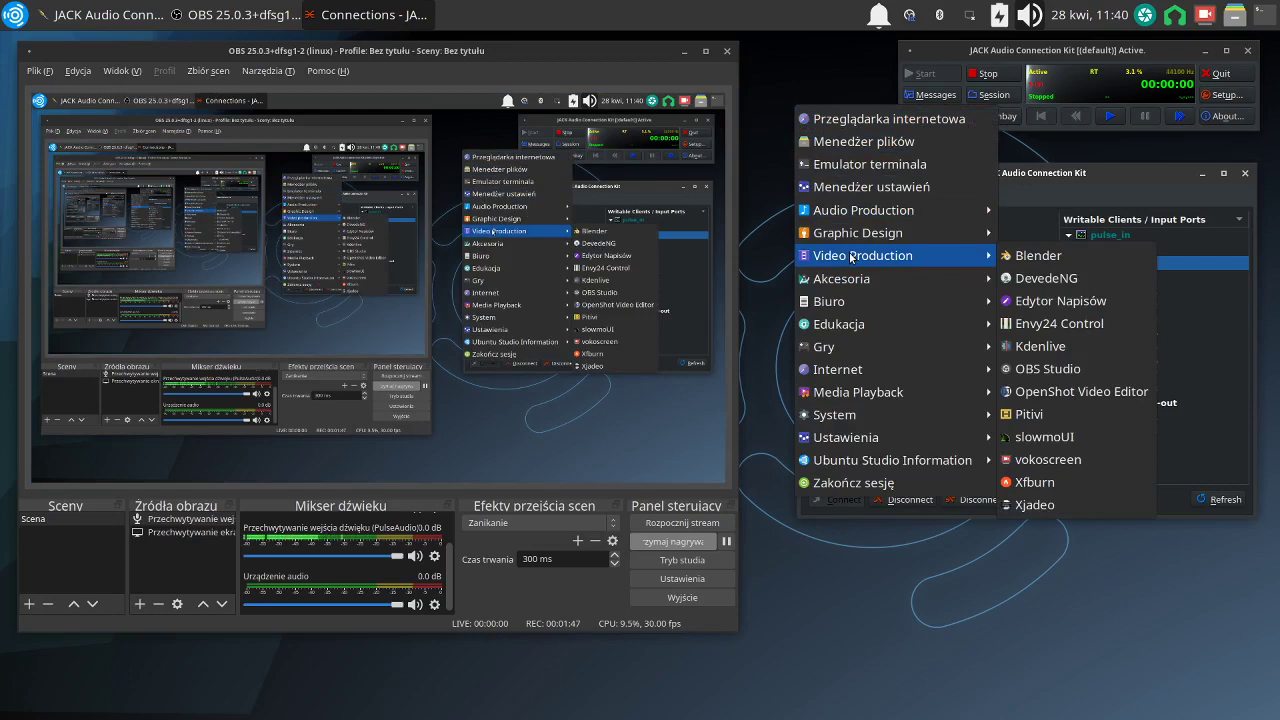
pyautogui.moveTo(845, 208)
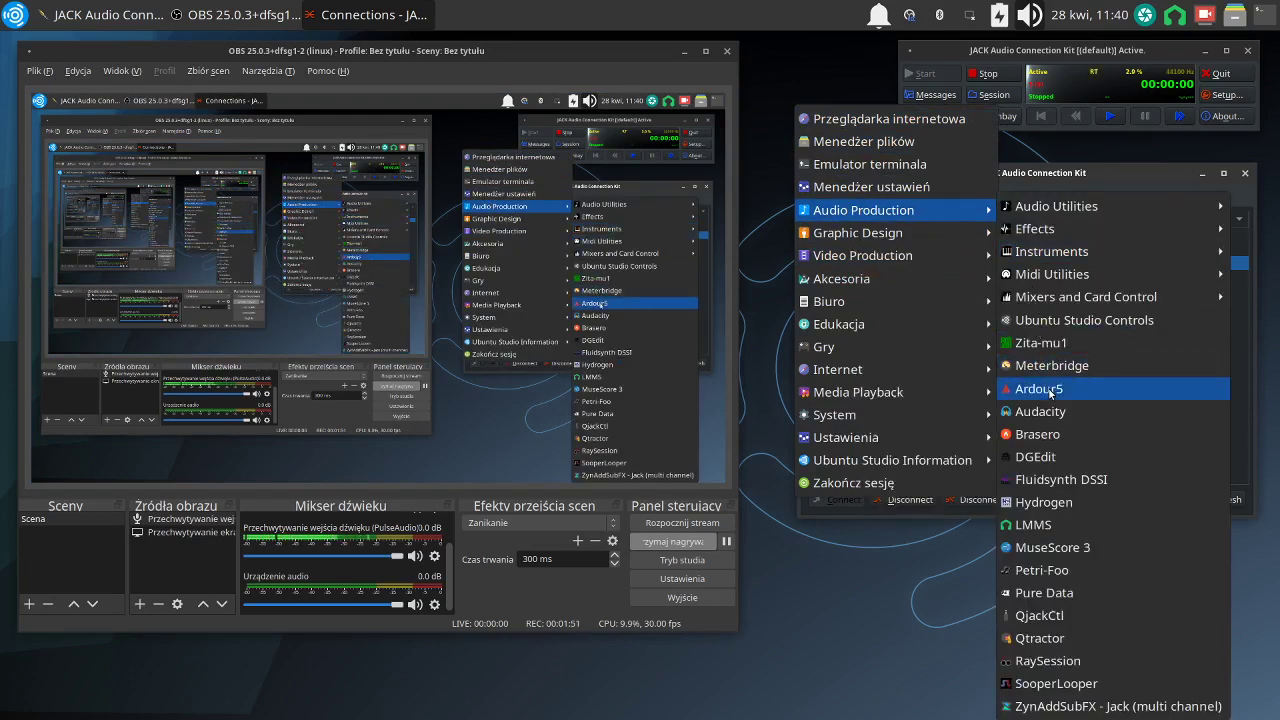
pyautogui.click(1052, 395)
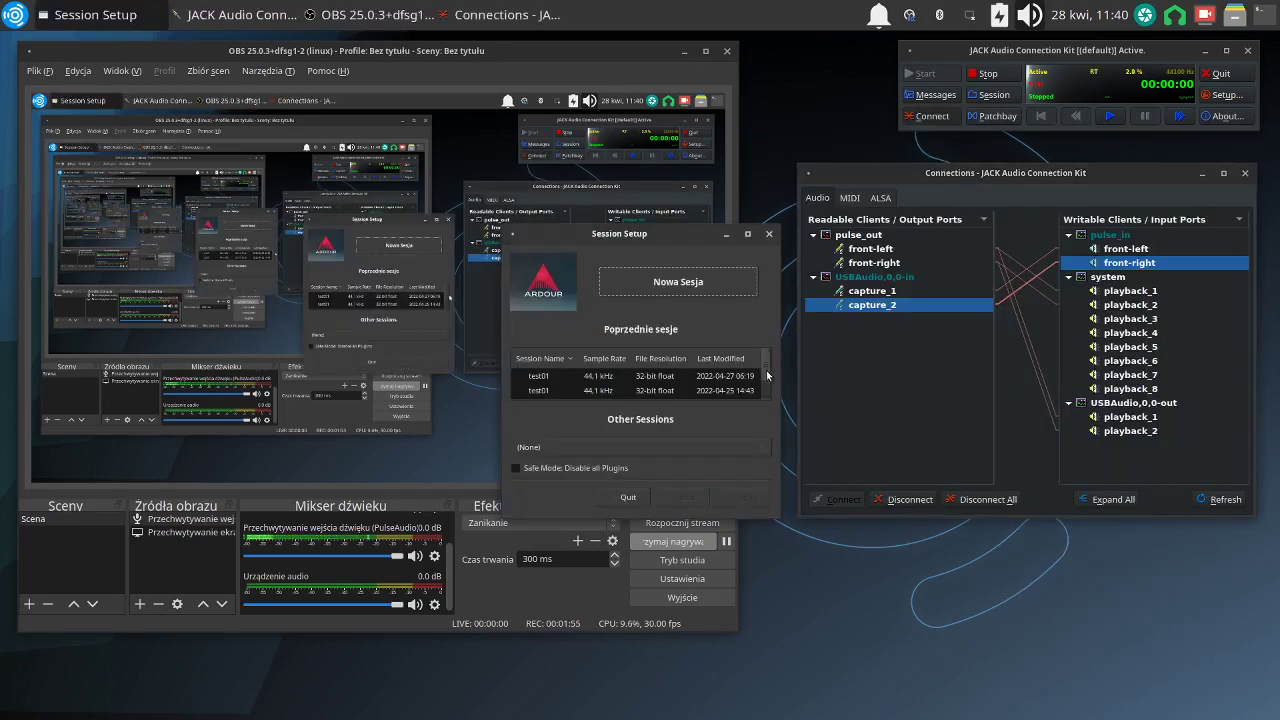
pyautogui.scroll(-2, 766, 375)
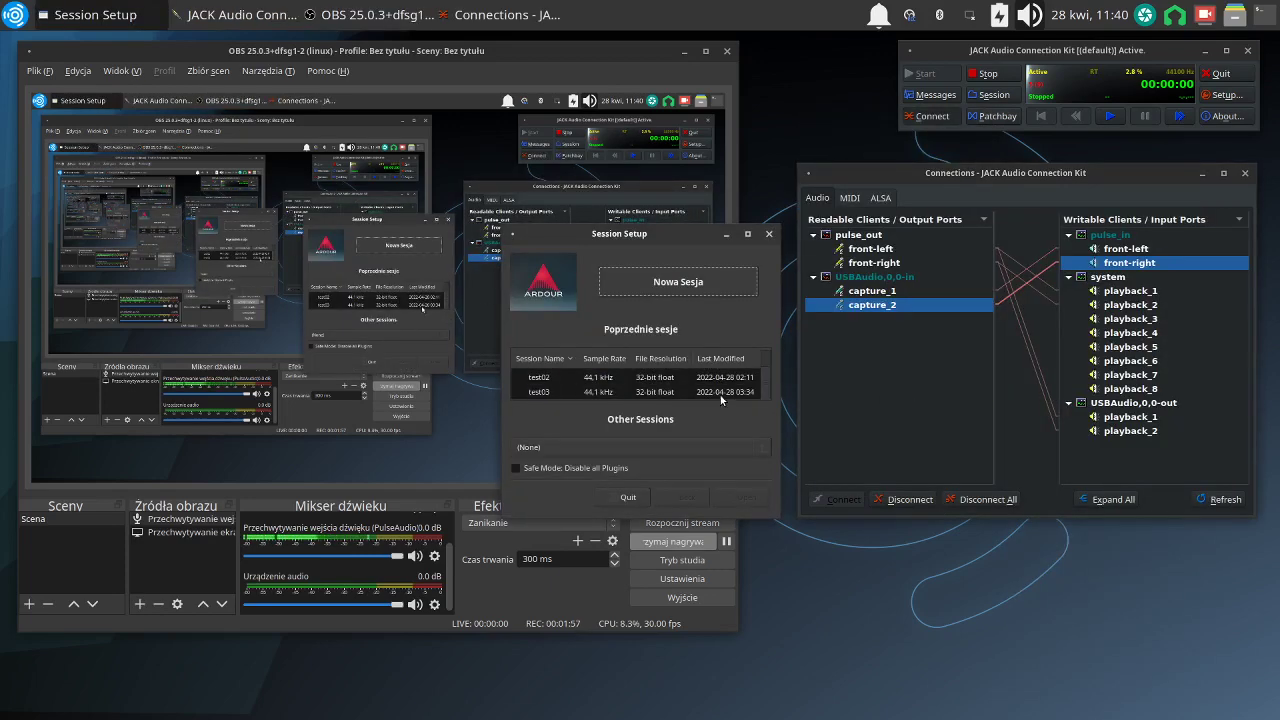
pyautogui.click(720, 392)
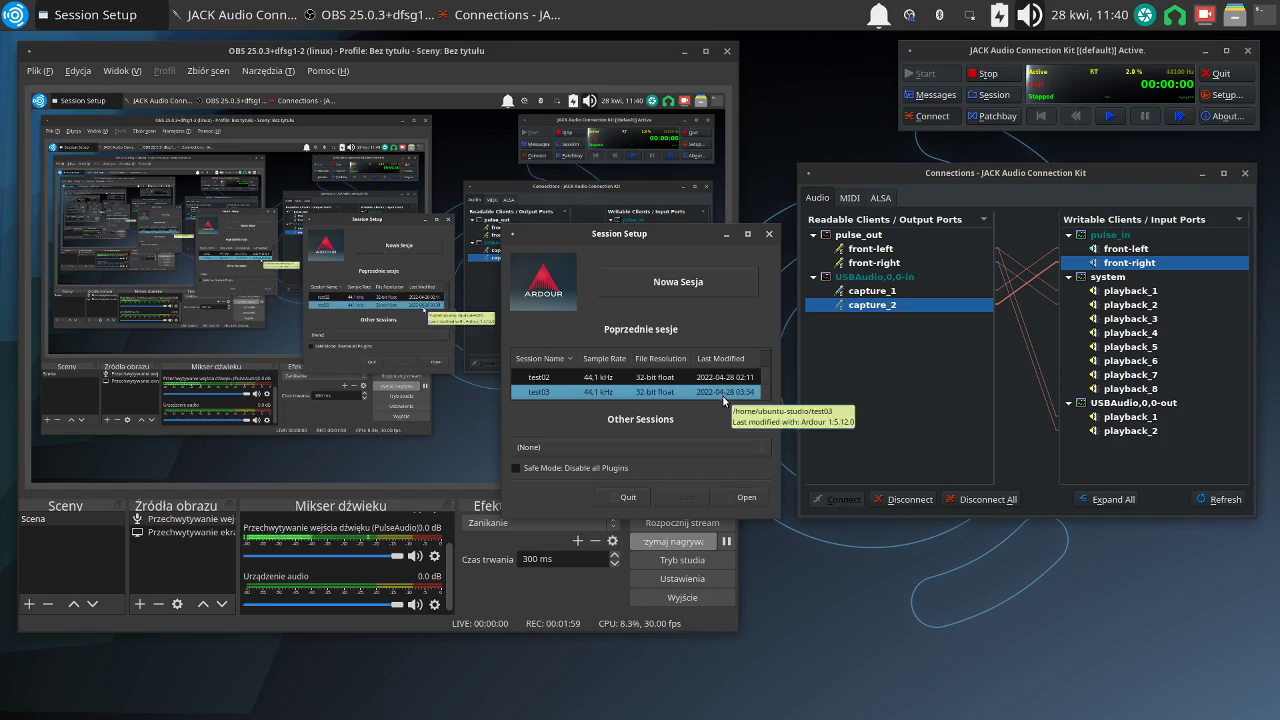
pyautogui.click(740, 494)
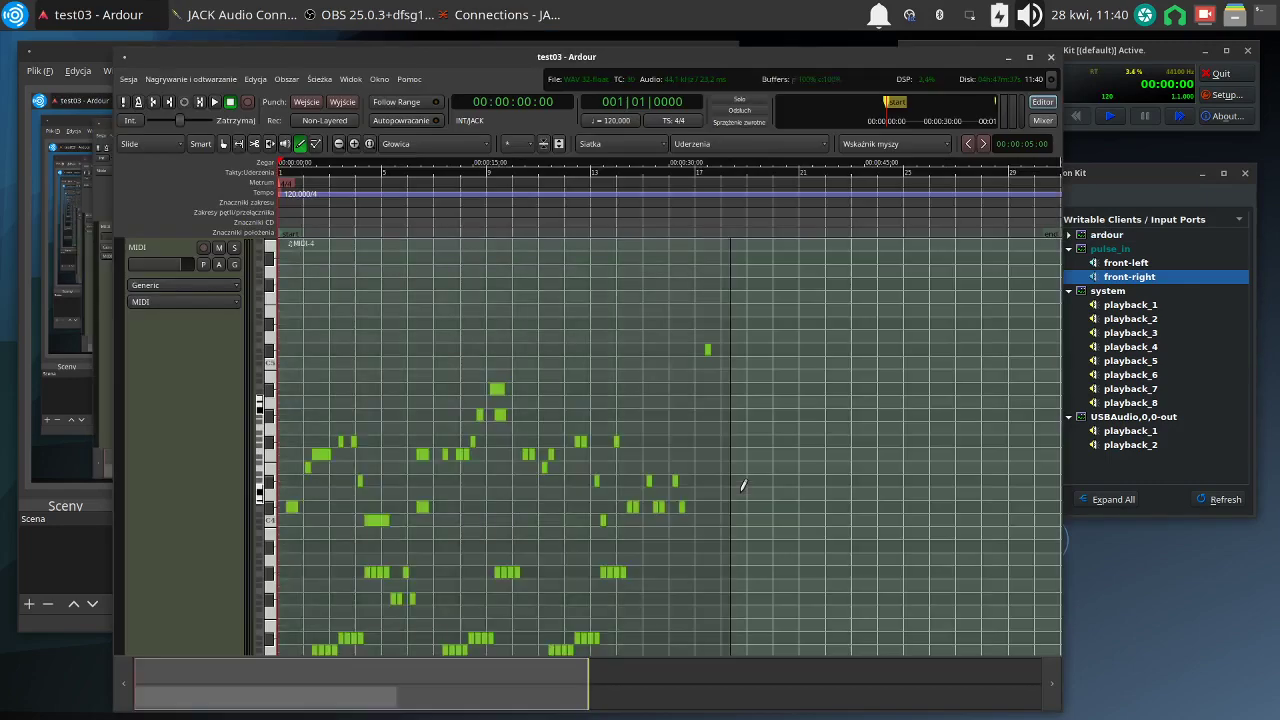
# - Maximize the test03 session window and play its MIDI track from the start
pyautogui.click(405, 347)
pyautogui.moveTo(320, 56); pyautogui.dragTo(296, 61)
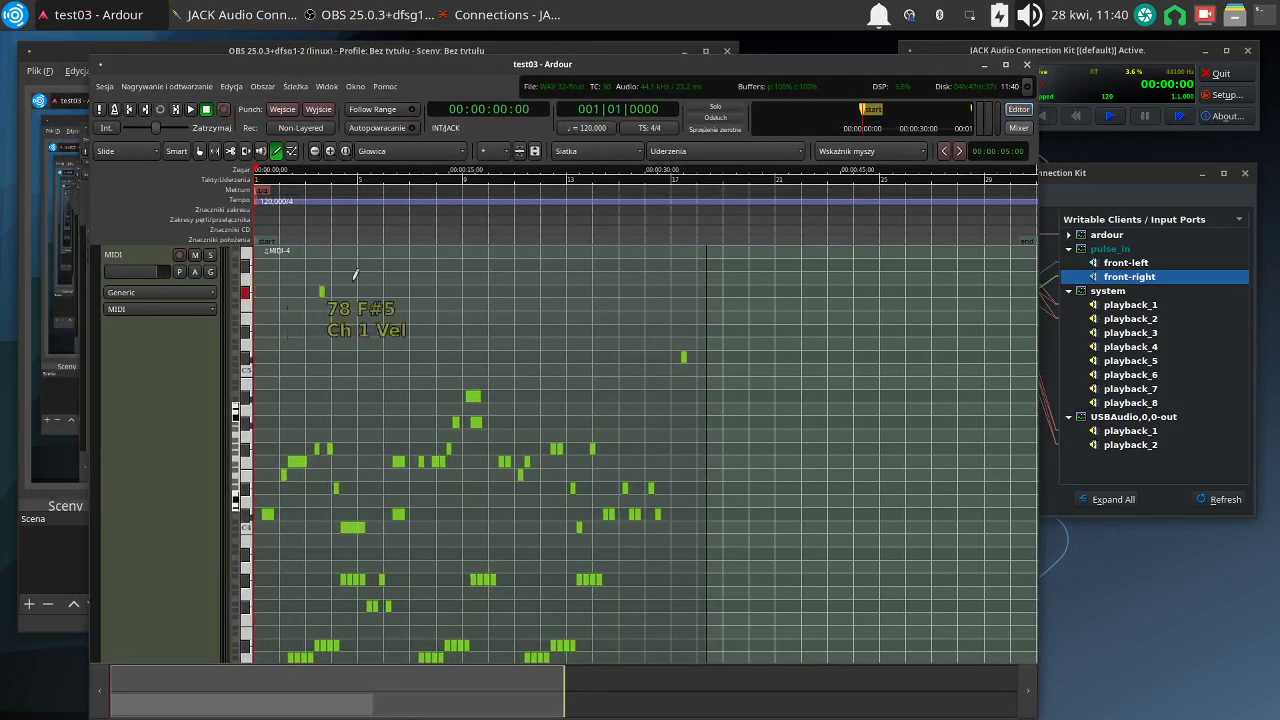
pyautogui.click(1006, 66)
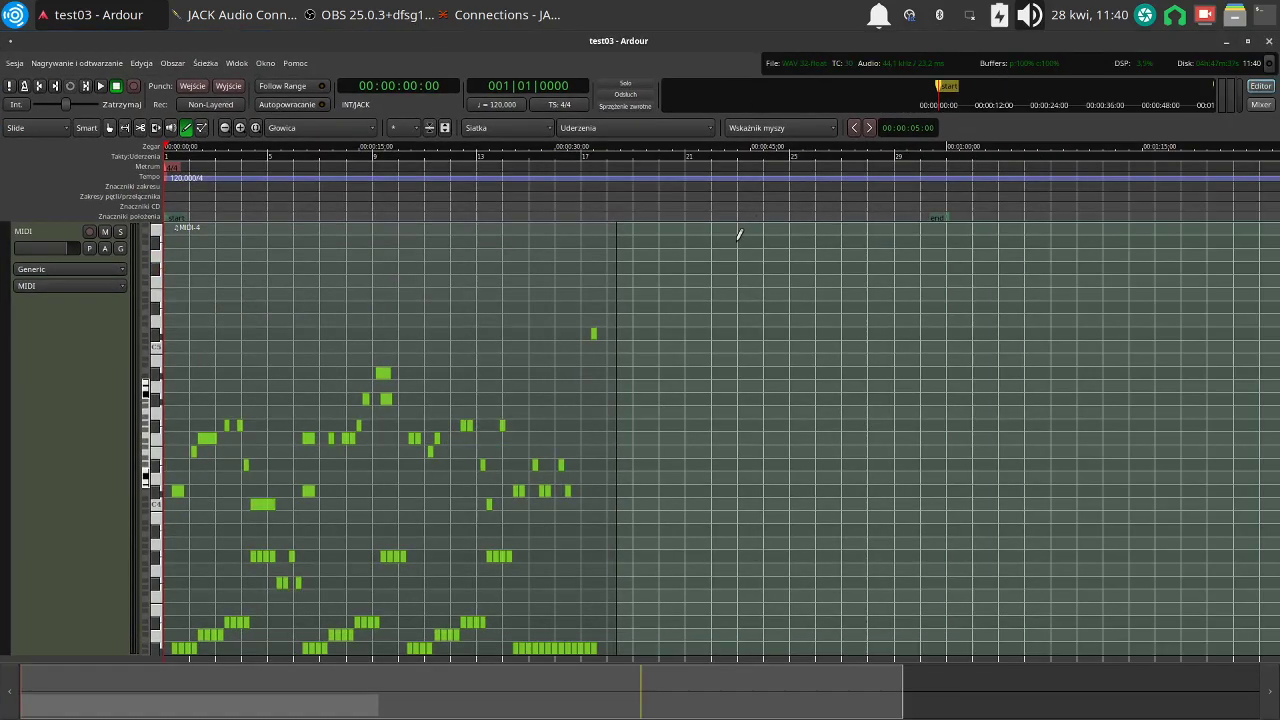
pyautogui.press('space')
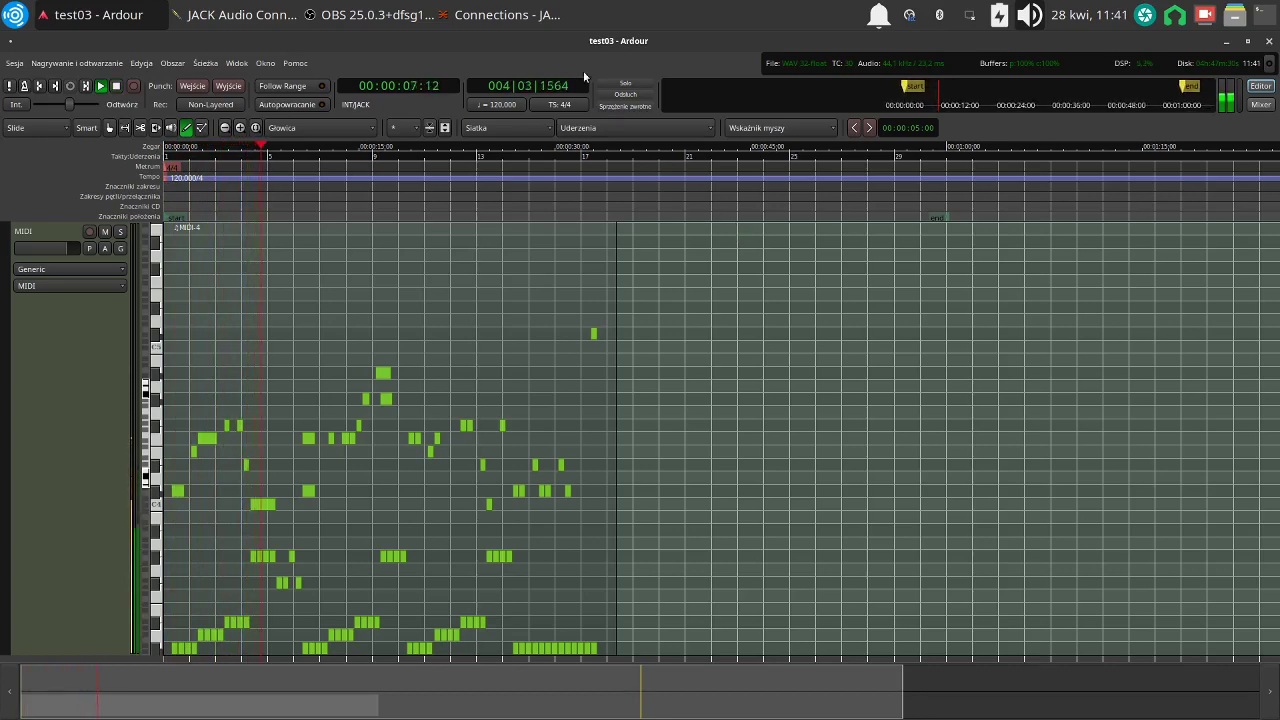
# - Uncover the OBS mixer during playback, check the Urządzenie audio level and open that source's options
pyautogui.moveTo(568, 39); pyautogui.dragTo(958, 66)
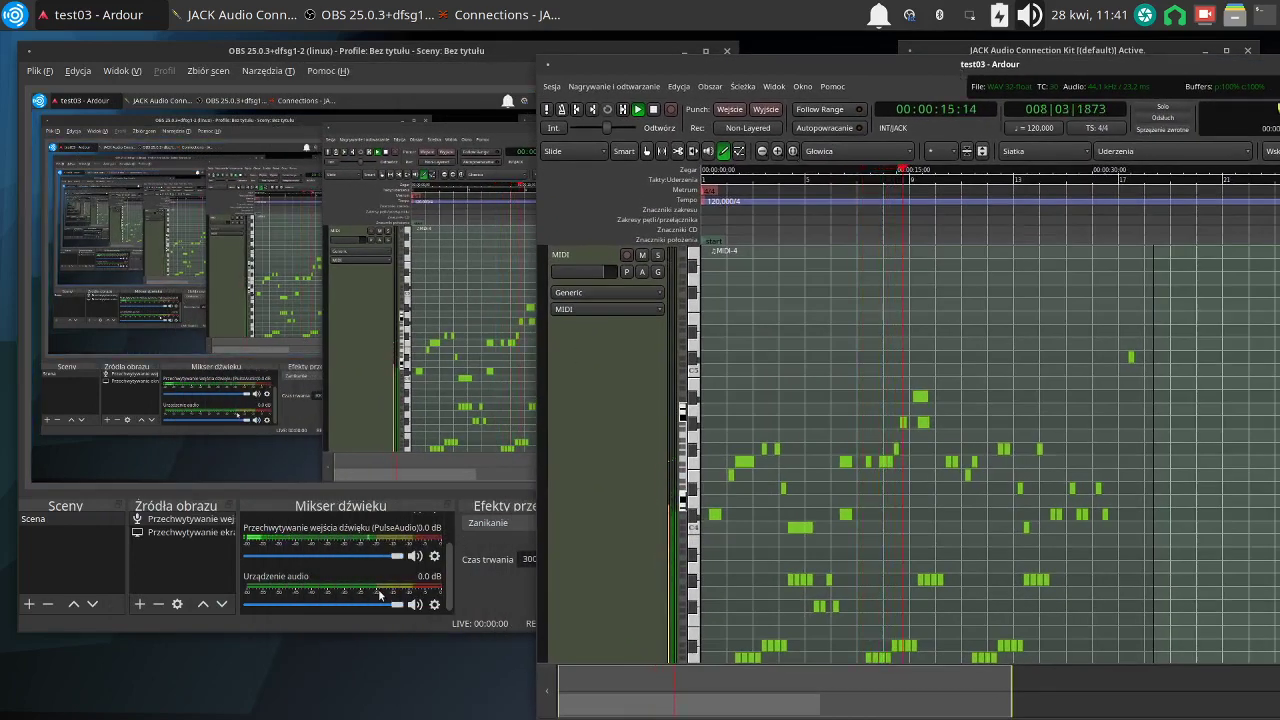
pyautogui.click(446, 576)
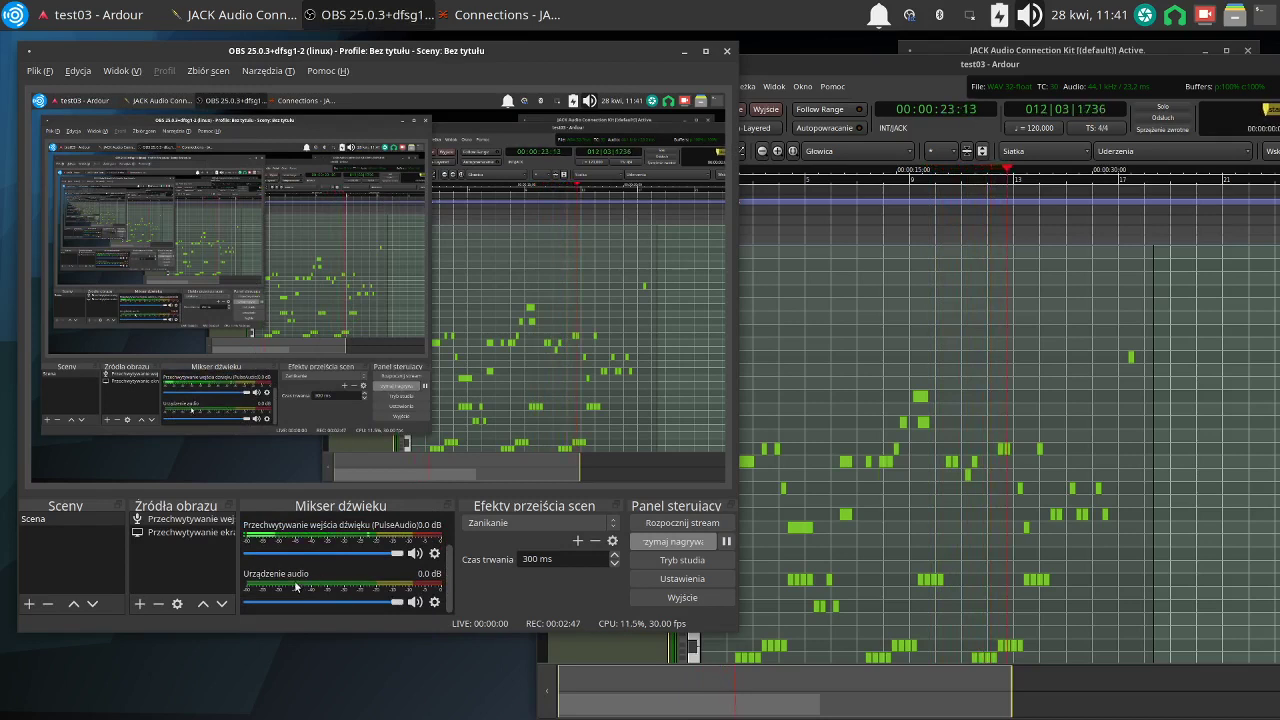
pyautogui.click(434, 602)
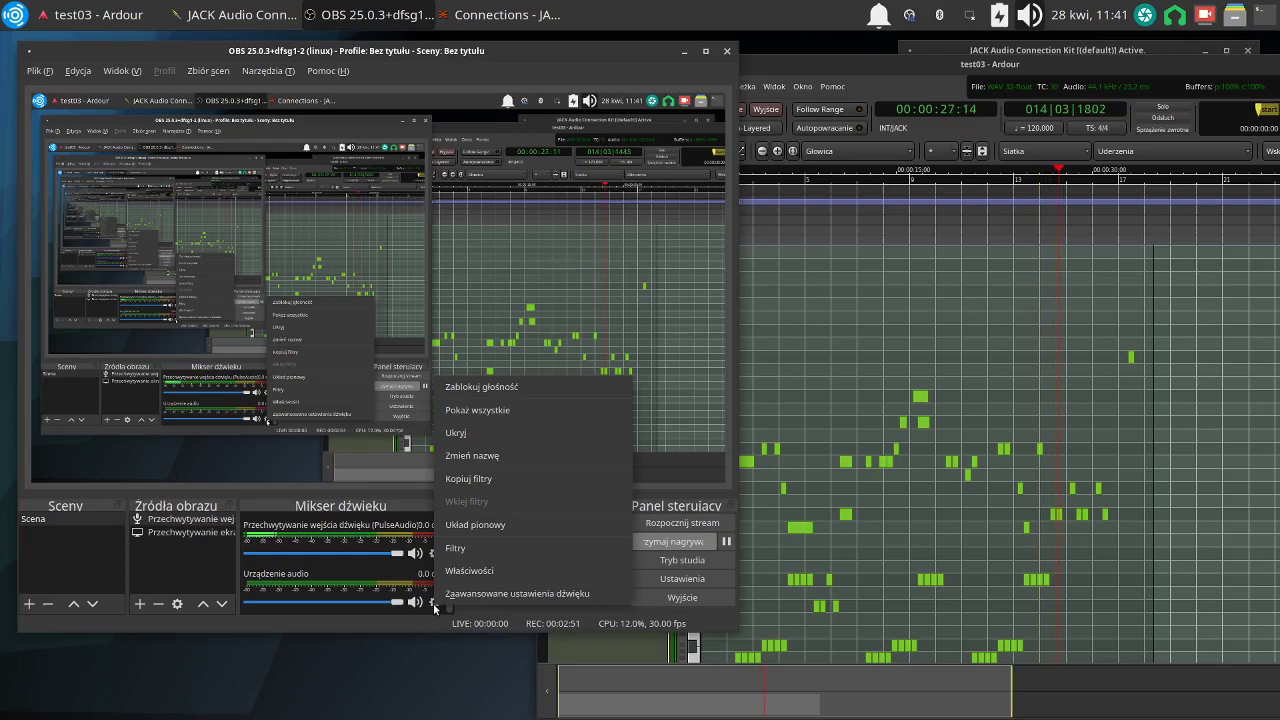
# - Return to Ardour, stop the playback and minimize its window to uncover the JACK connections
pyautogui.click(956, 64)
pyautogui.moveTo(956, 64); pyautogui.dragTo(951, 64)
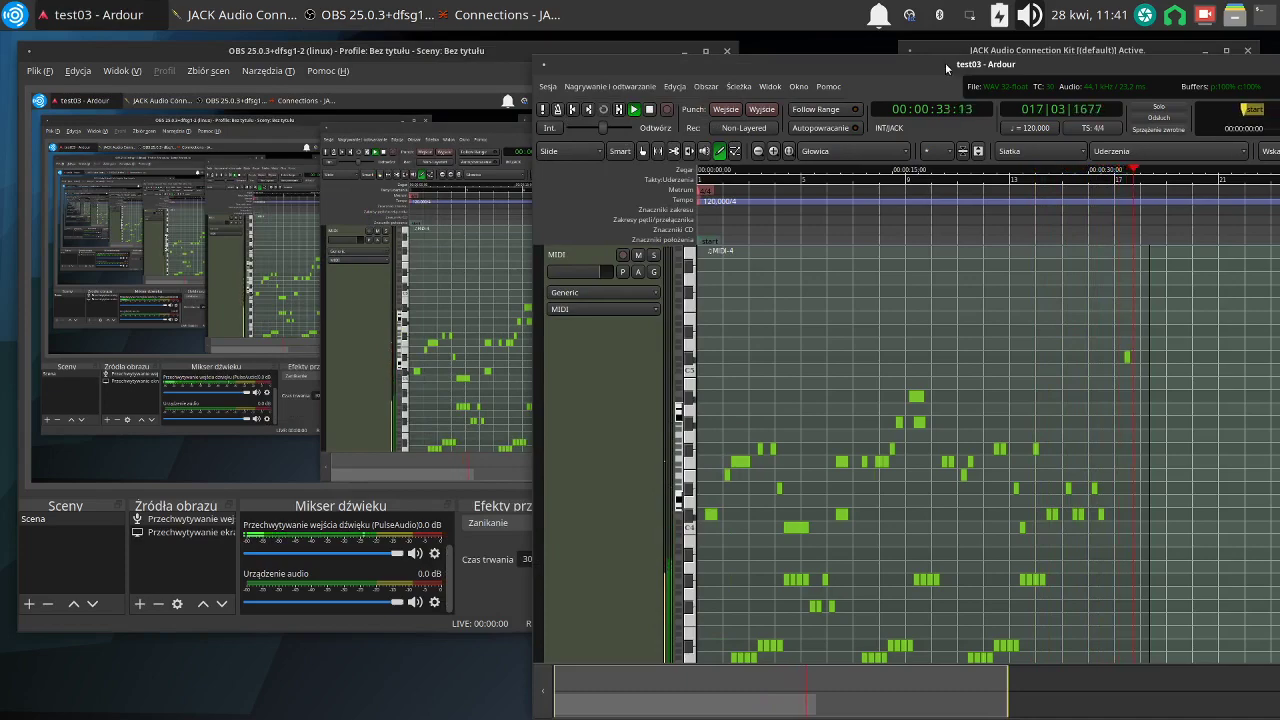
pyautogui.press('space')
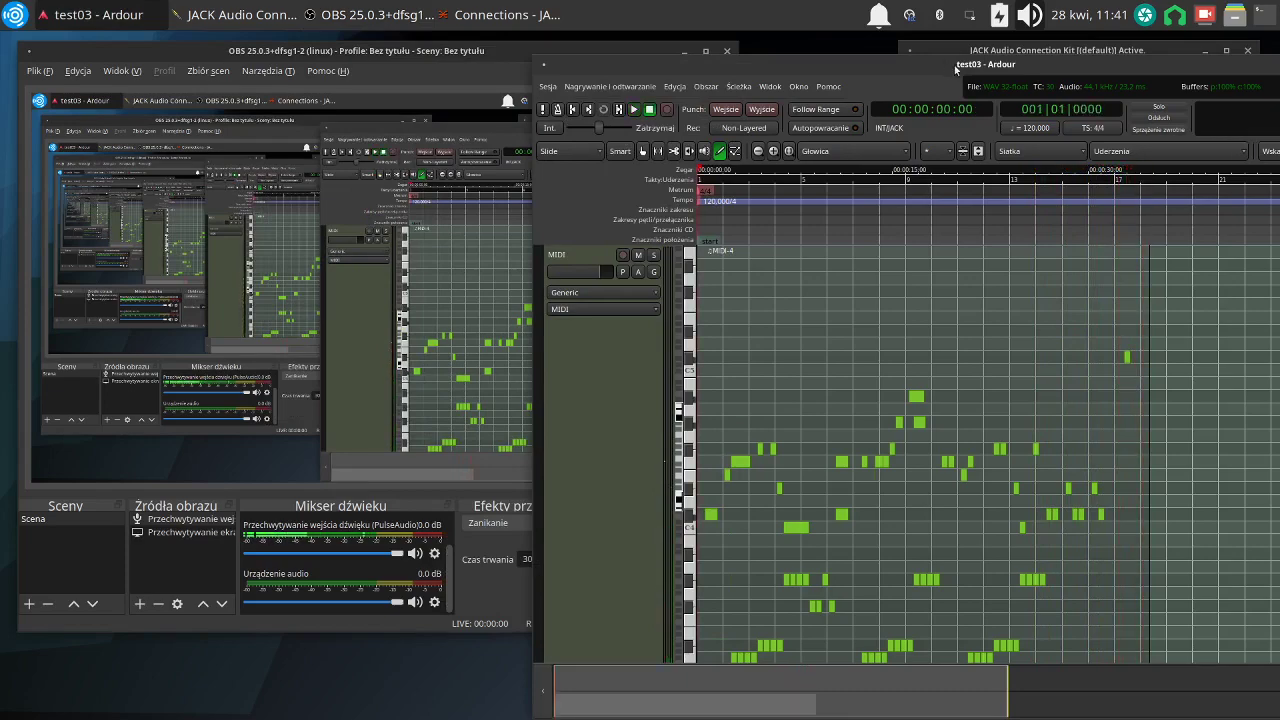
pyautogui.moveTo(1169, 60); pyautogui.dragTo(920, 50)
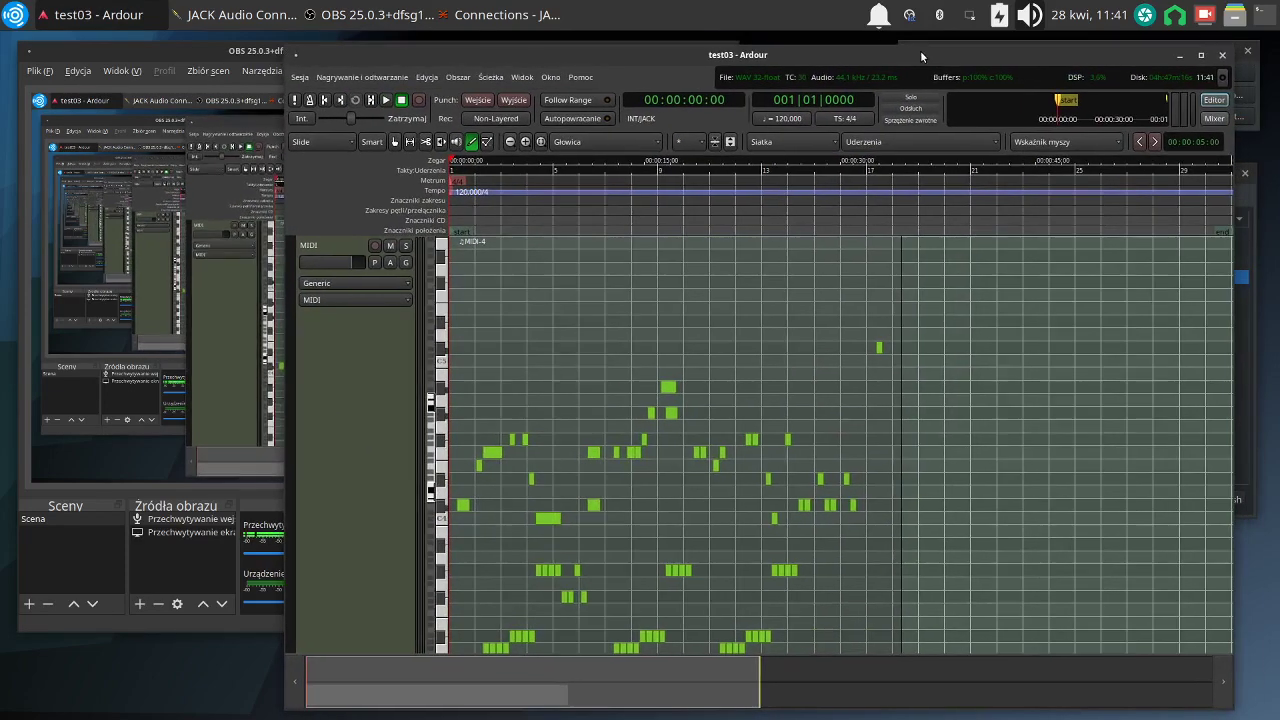
pyautogui.click(1179, 55)
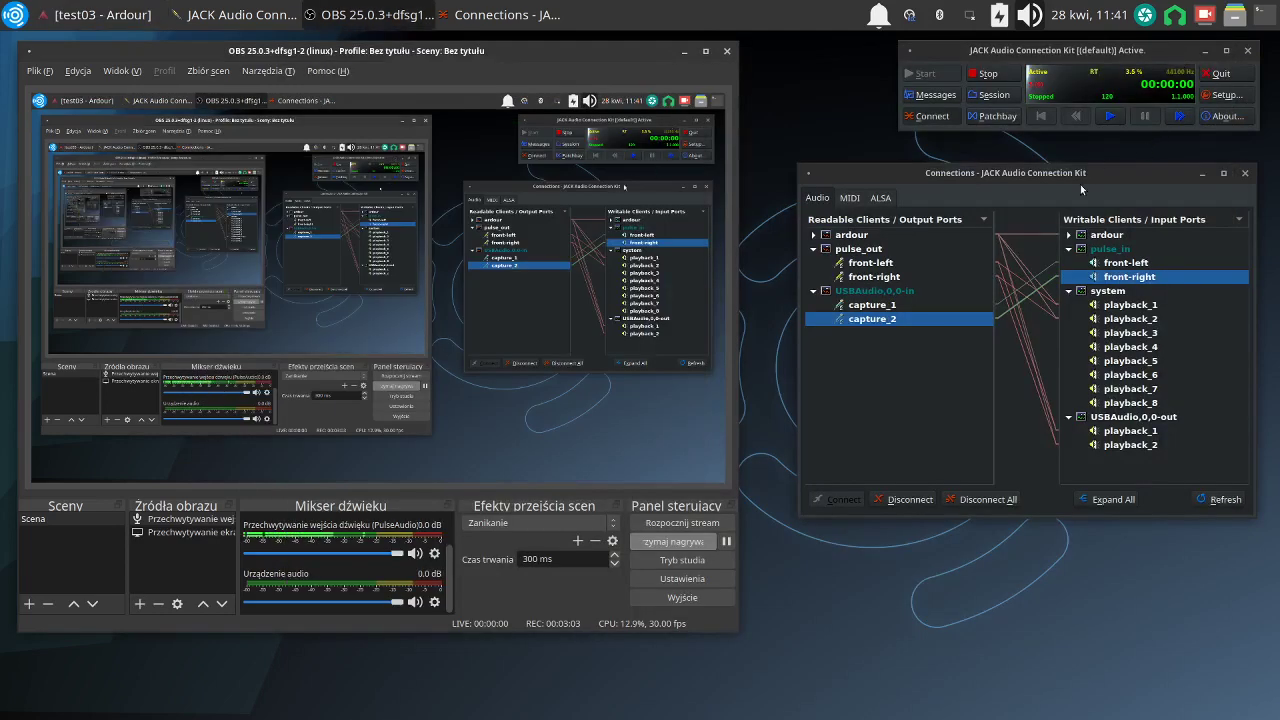
# - Examine ardour's audio input ports and the ardour and a2j MIDI ports in the JACK connections
pyautogui.click(1068, 236)
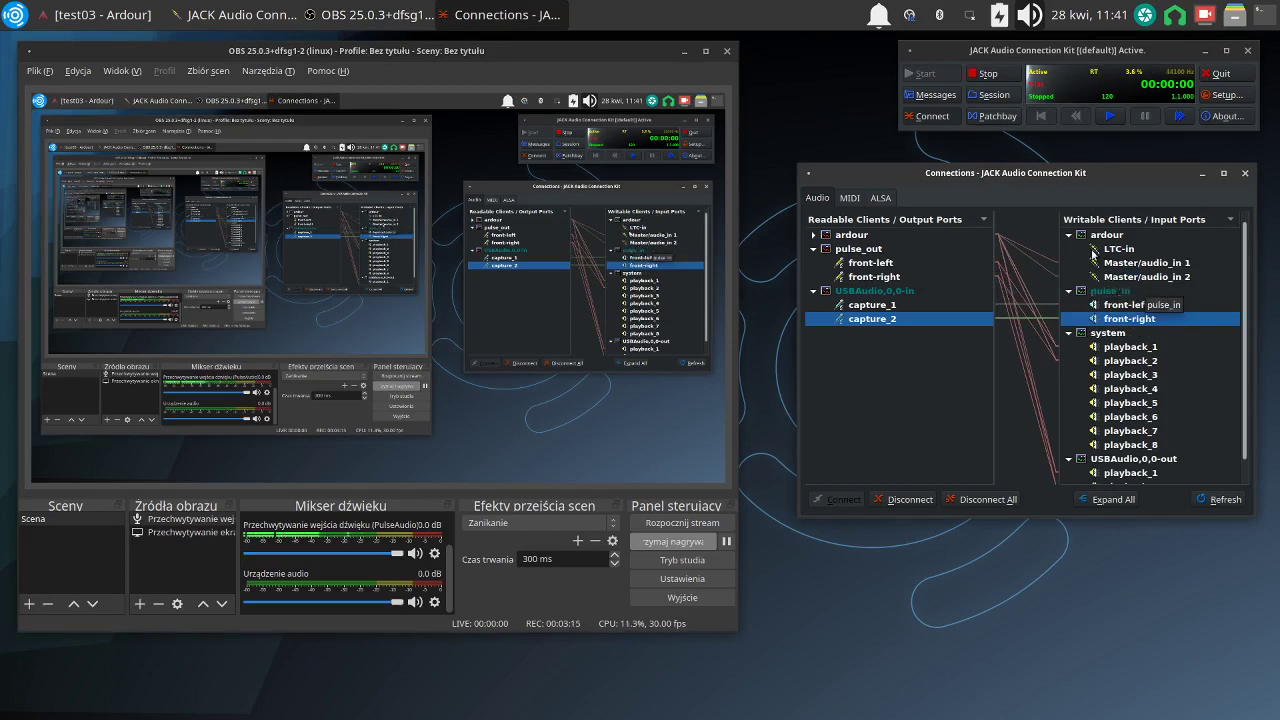
pyautogui.click(860, 202)
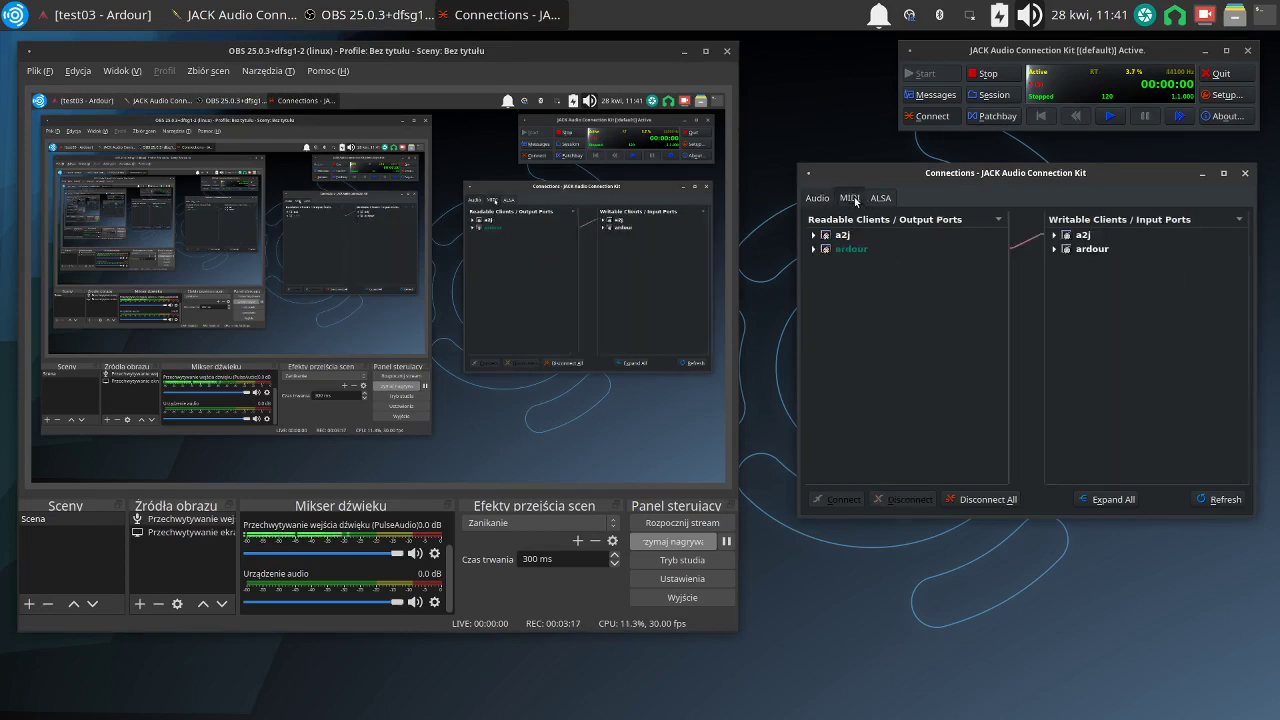
pyautogui.click(814, 249)
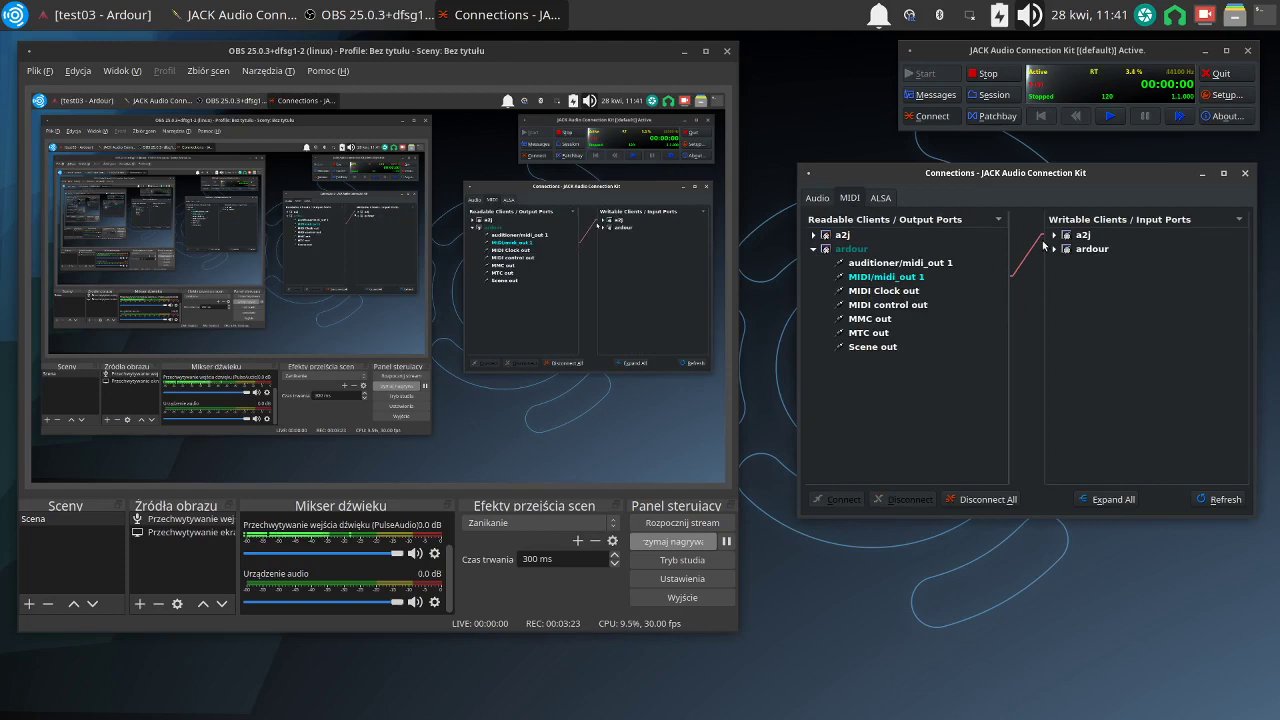
pyautogui.click(1054, 249)
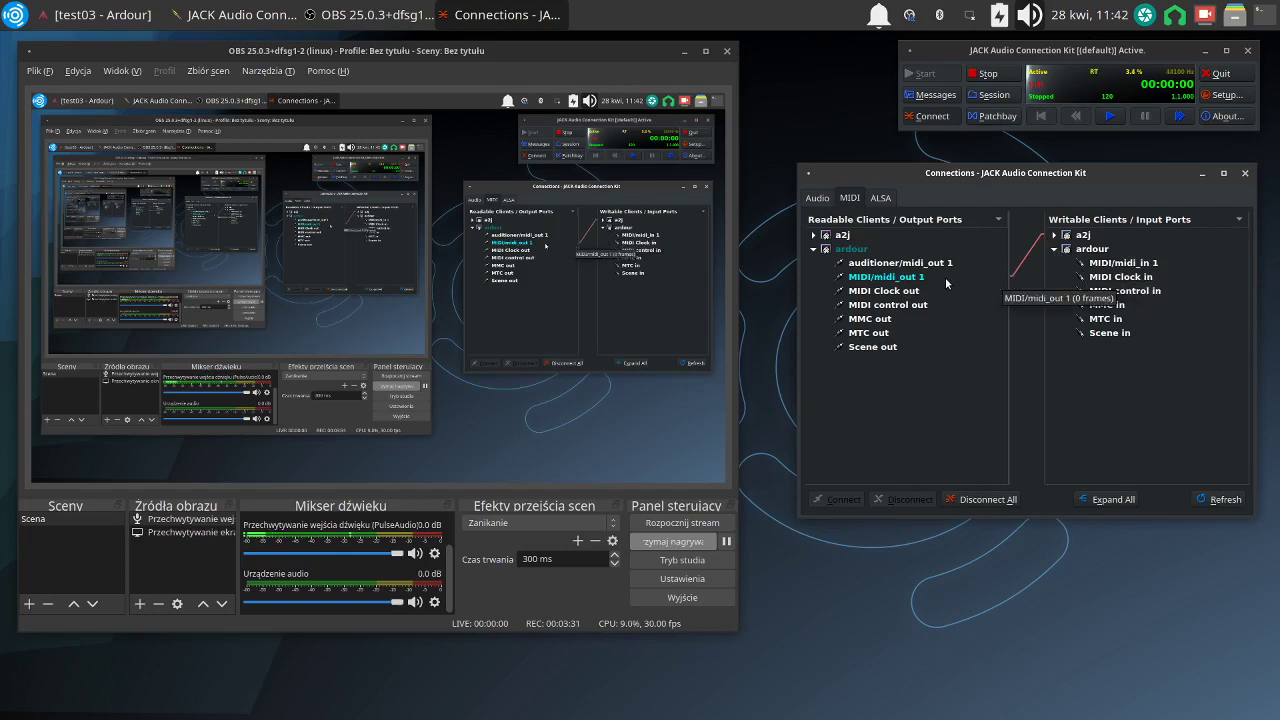
pyautogui.click(815, 235)
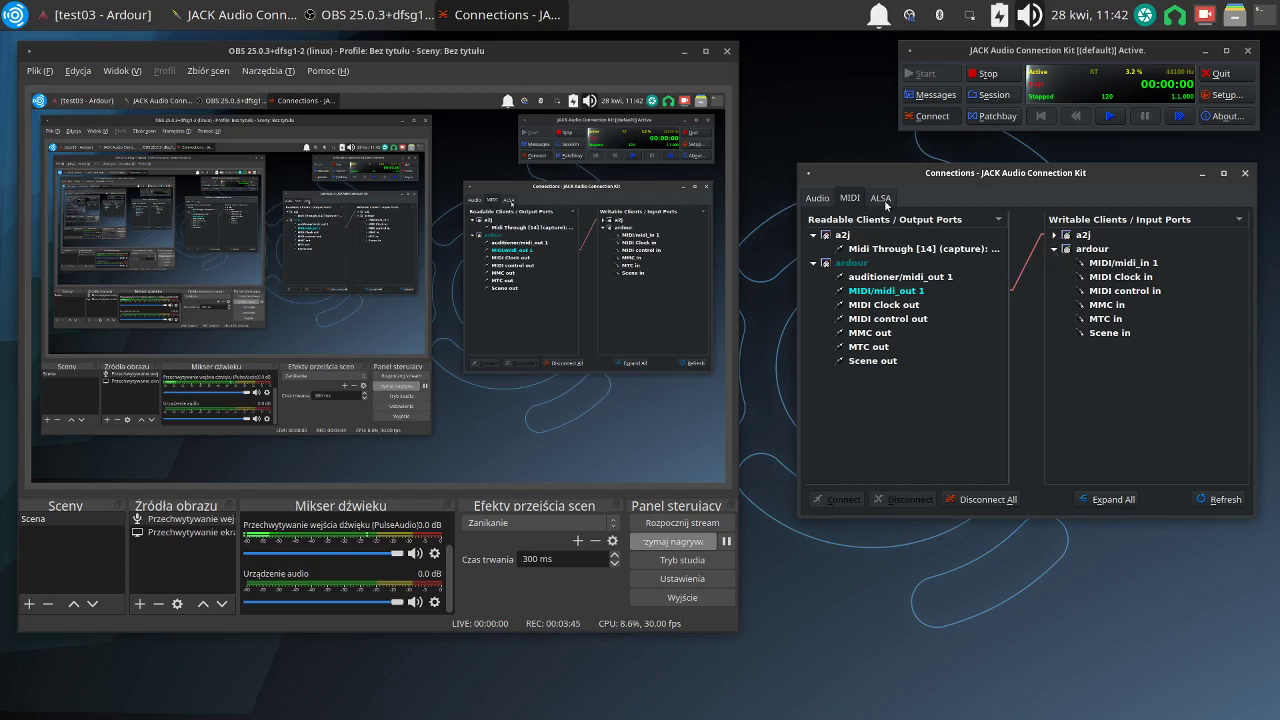
# - Show the JACK audio connections again and examine the audio sources in the OBS mixer
pyautogui.click(819, 199)
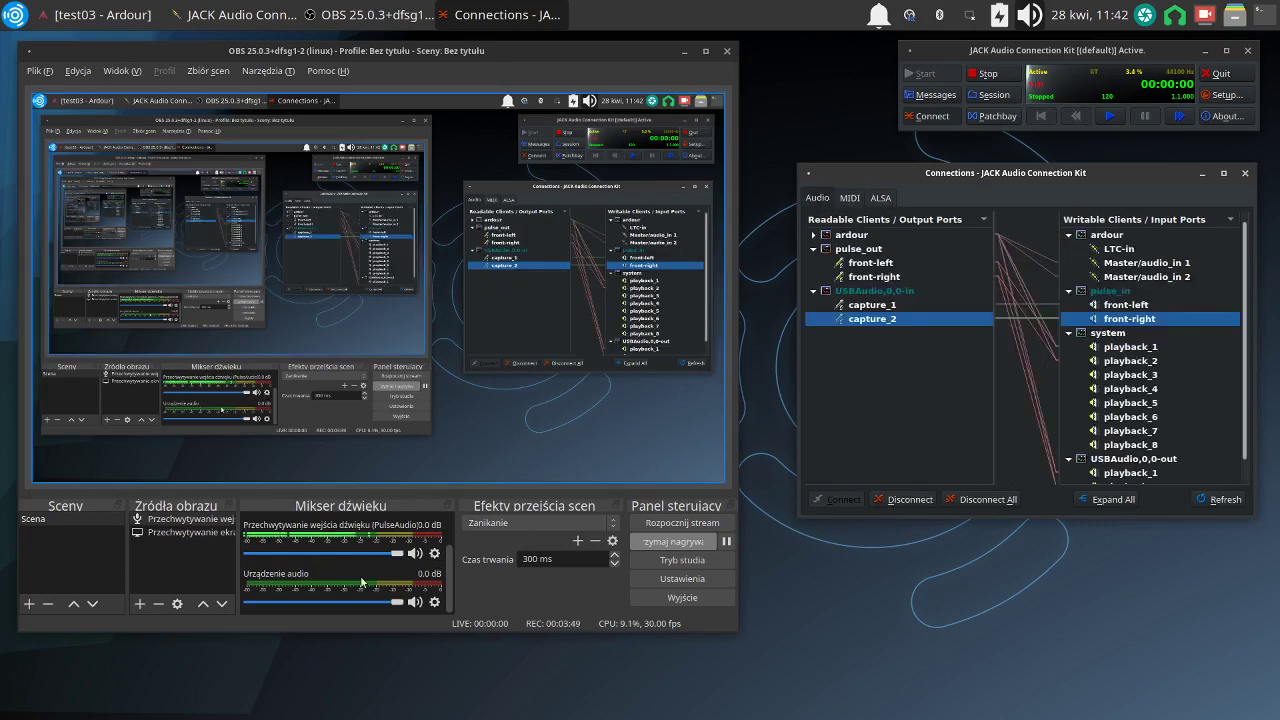
pyautogui.click(447, 574)
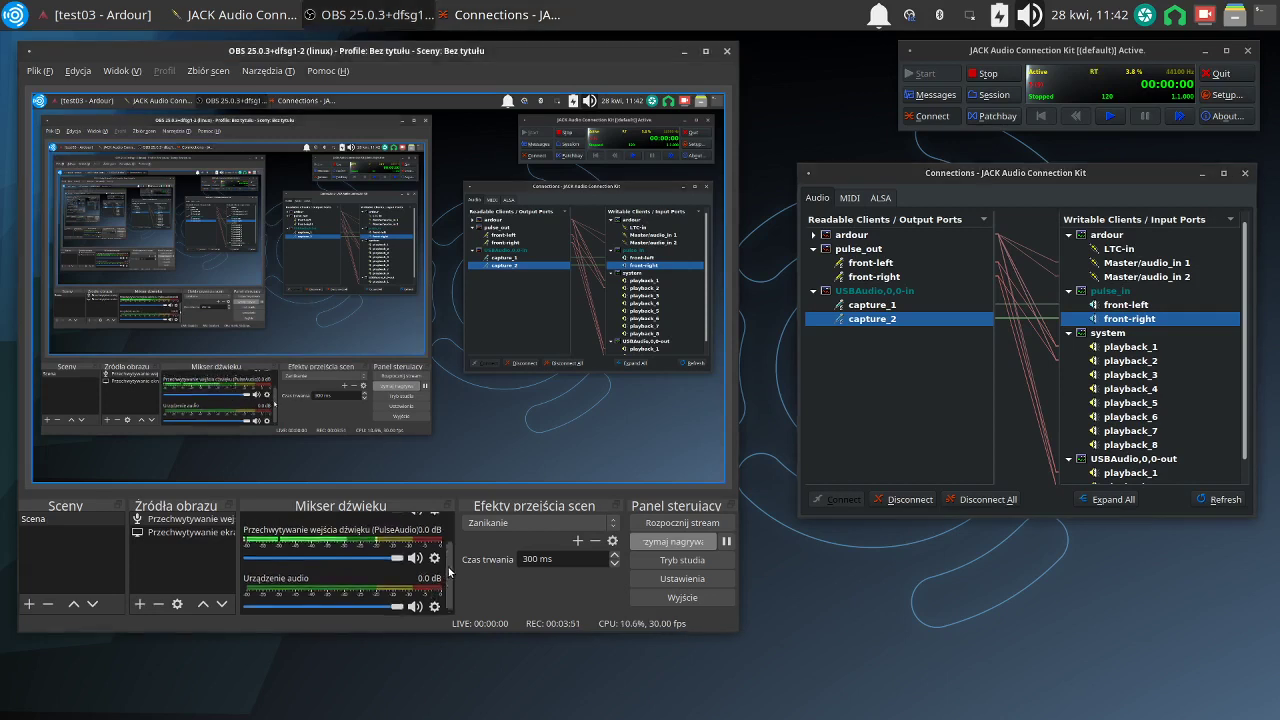
# - Check the OBS mixer sources and examine the JACK connections of ardour's output ports, pulse_out front-left and USBAudio playback_1
pyautogui.moveTo(447, 596); pyautogui.dragTo(446, 542)
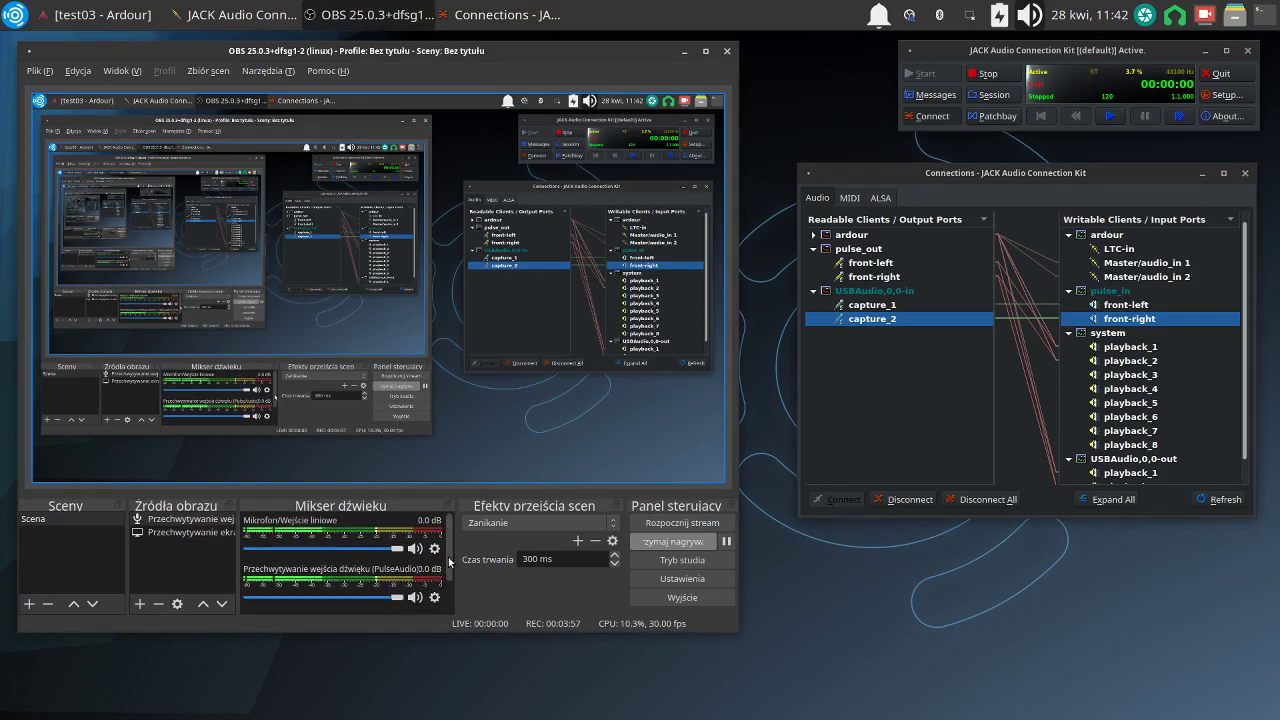
pyautogui.moveTo(450, 562); pyautogui.dragTo(453, 598)
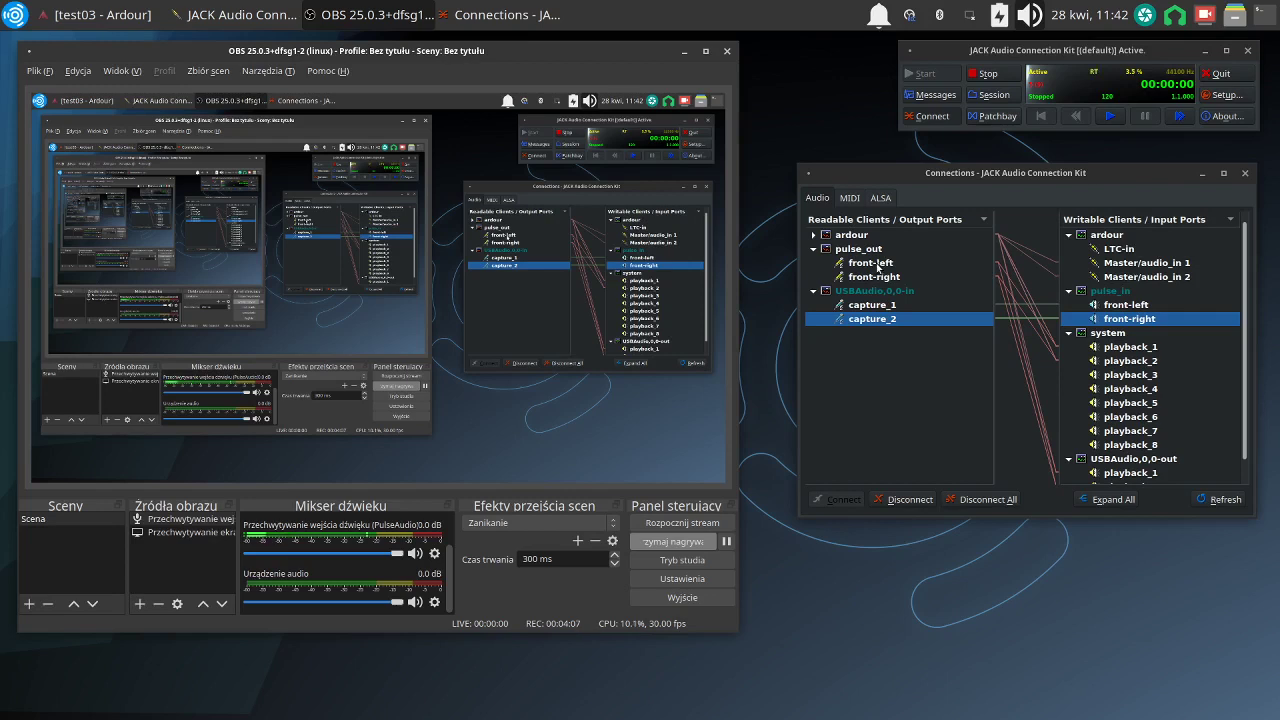
pyautogui.click(816, 236)
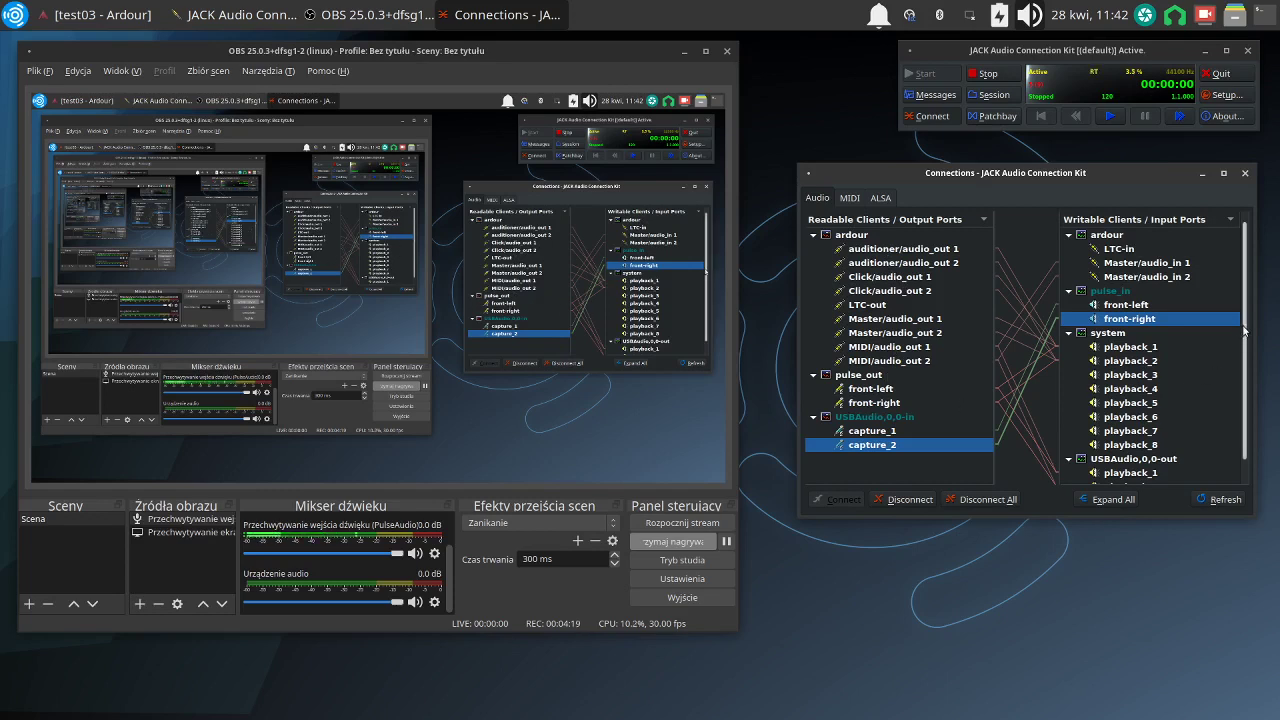
pyautogui.scroll(-1, 1246, 384)
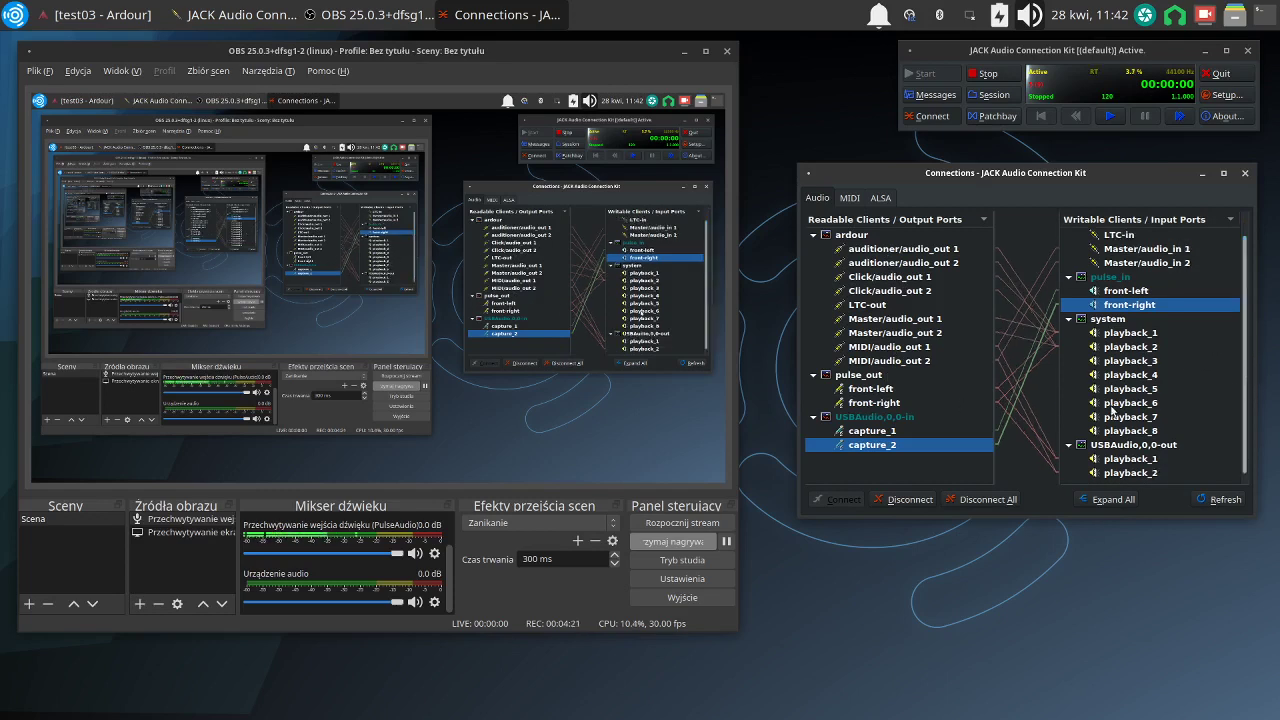
pyautogui.click(886, 389)
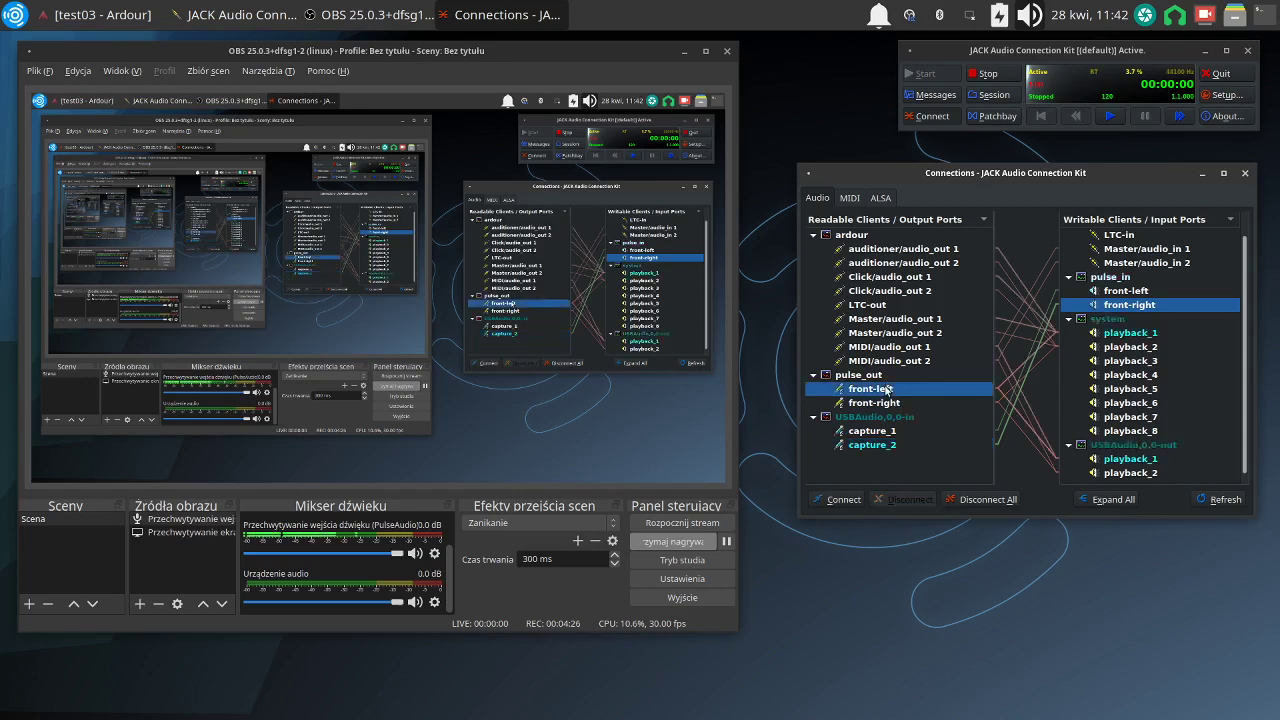
pyautogui.click(1109, 462)
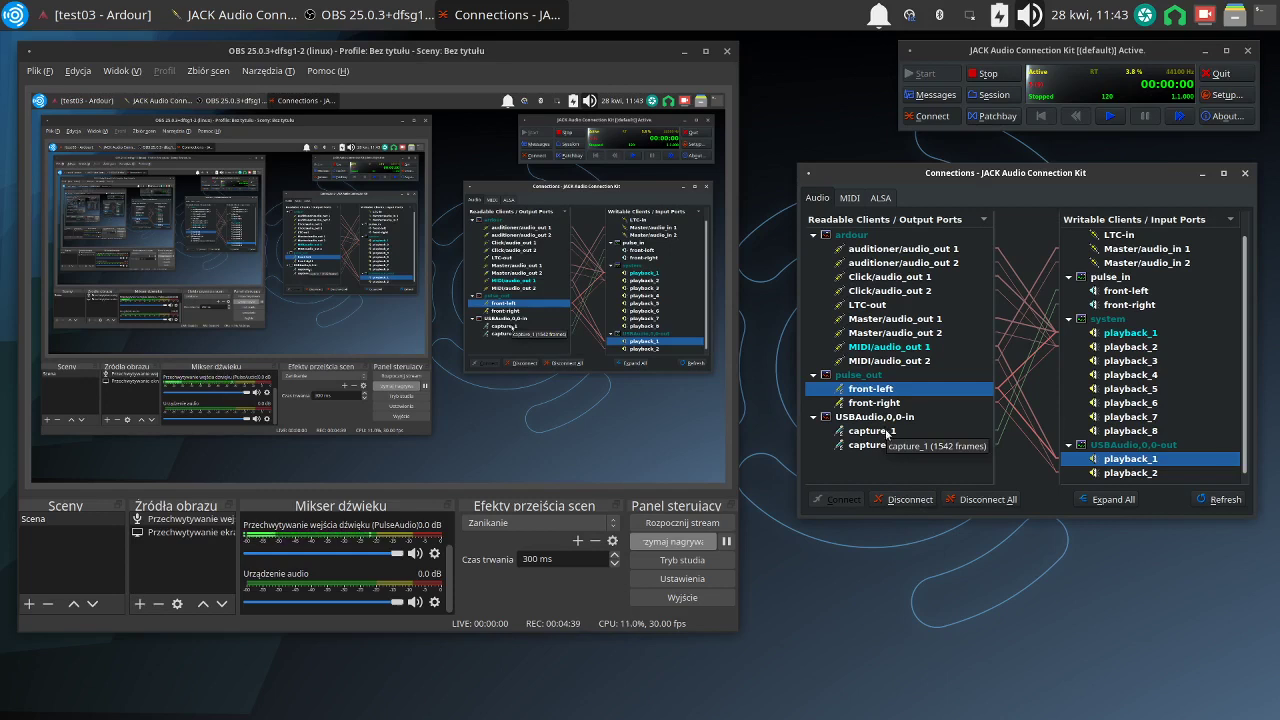
# - Examine the source types that OBS can add to the scene, without adding one
pyautogui.click(405, 553)
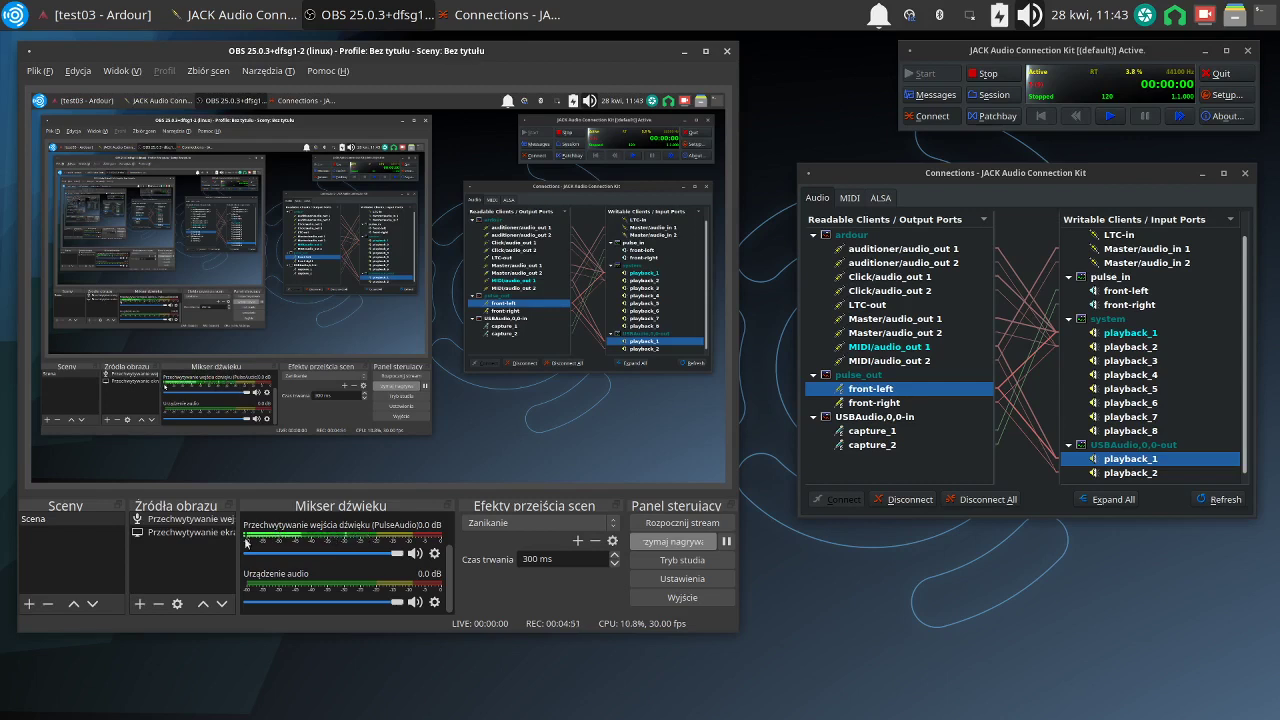
pyautogui.click(140, 604)
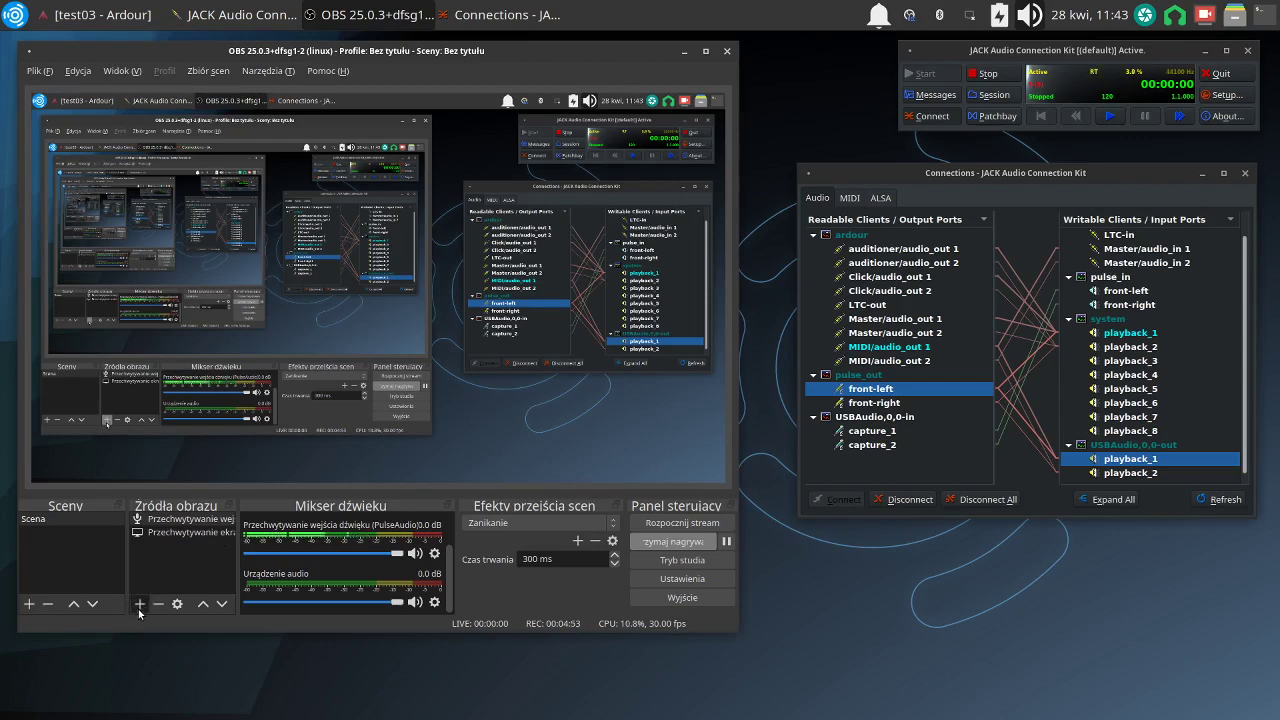
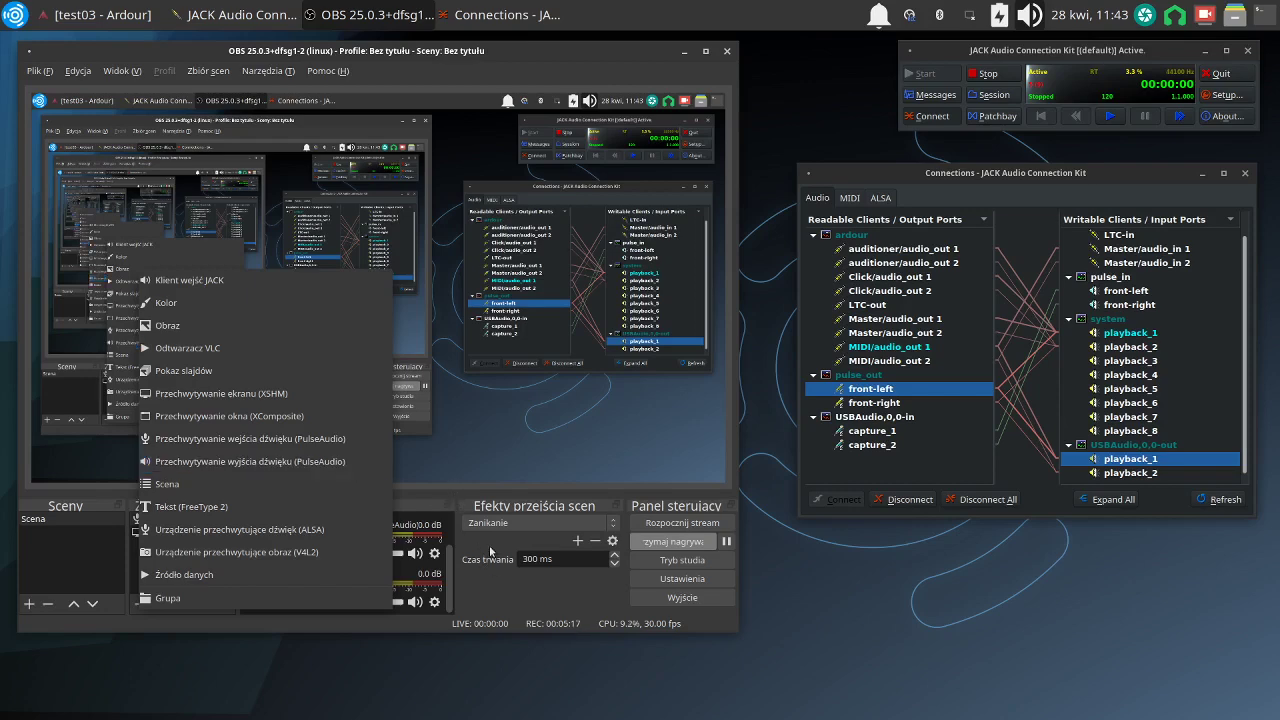
pyautogui.click(467, 498)
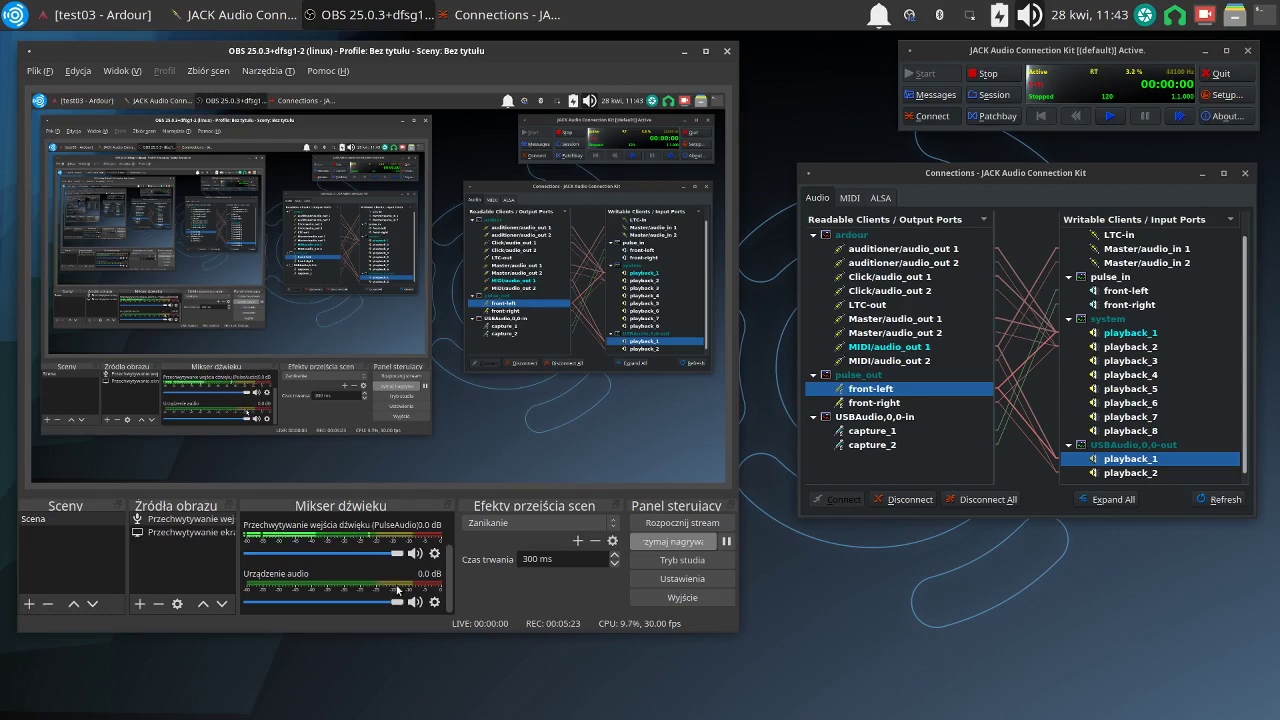
# - Examine the advanced audio settings of the OBS audio sources and close them
pyautogui.click(434, 603)
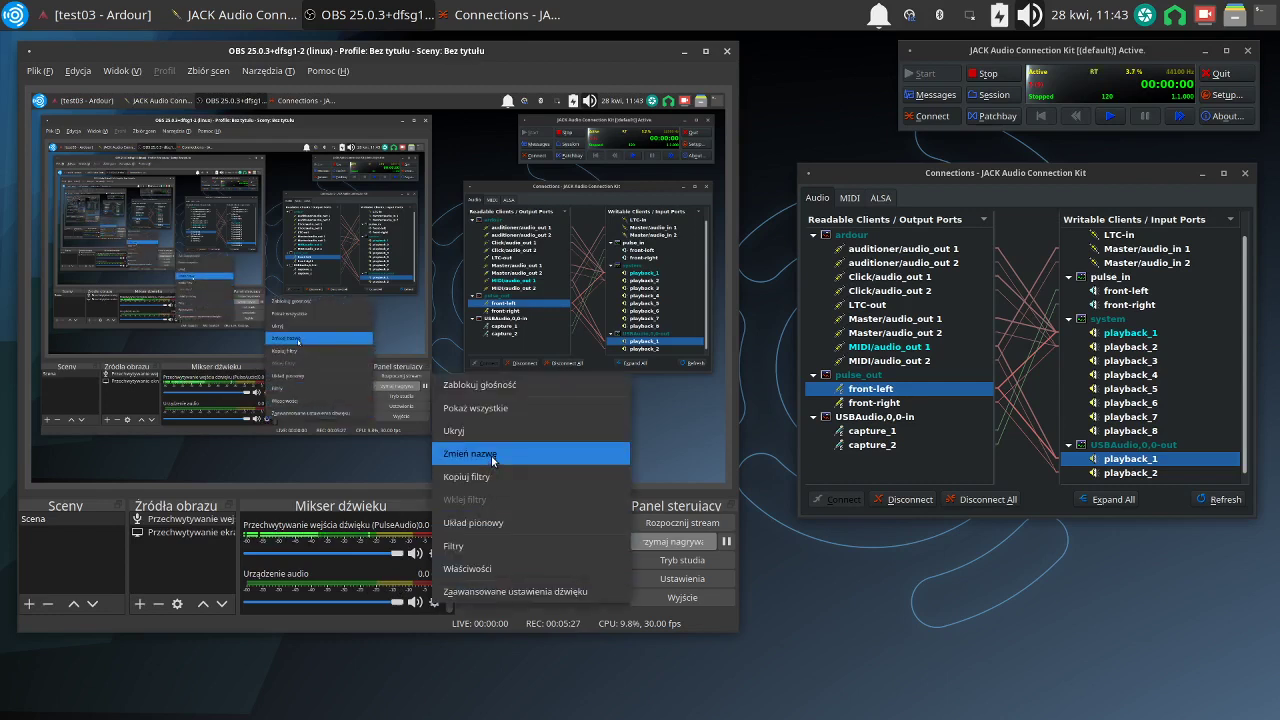
pyautogui.click(494, 592)
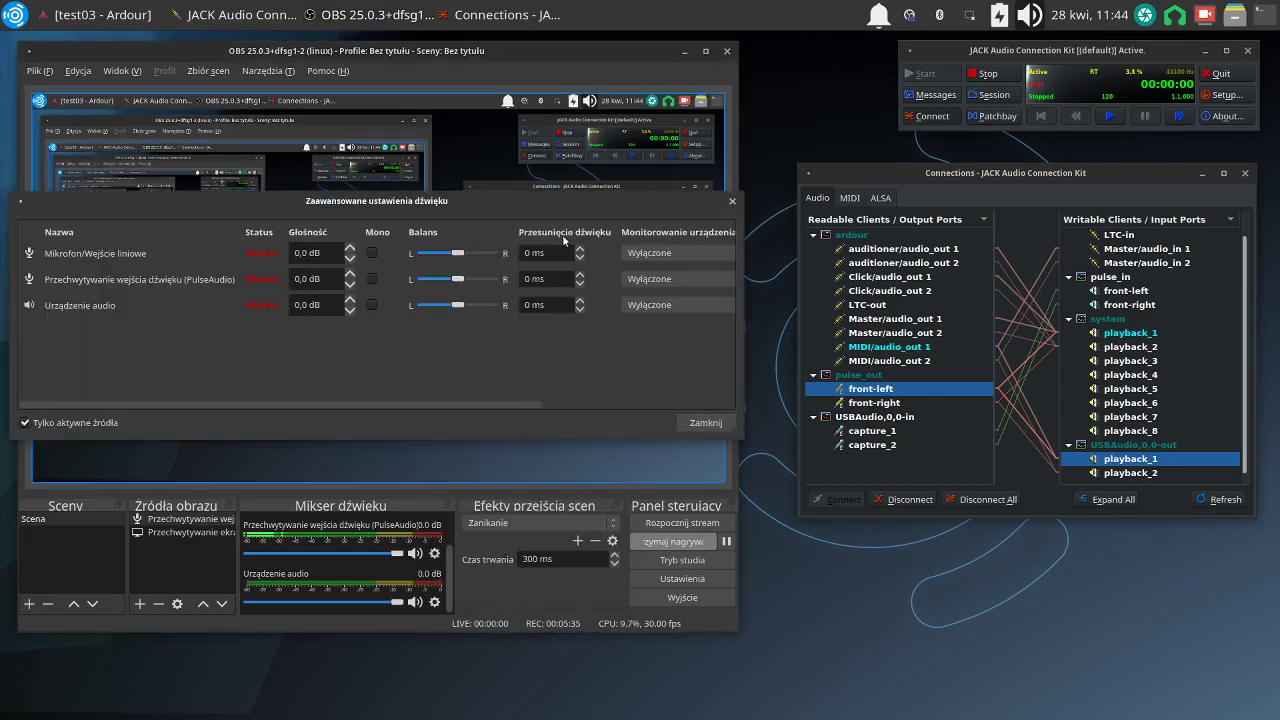
pyautogui.click(732, 202)
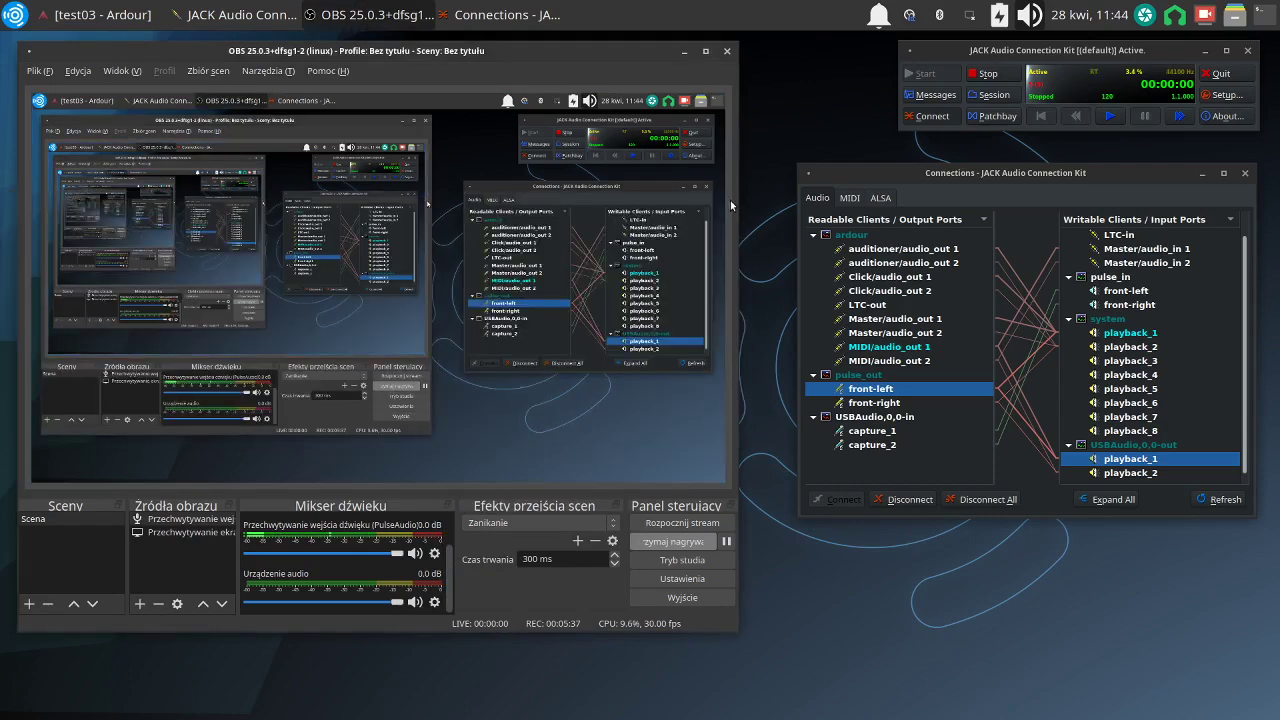
# - Connect ardour's MIDI/audio_out 1 to pulse_in front-left and MIDI/audio_out 2 to pulse_in front-right
pyautogui.click(919, 348)
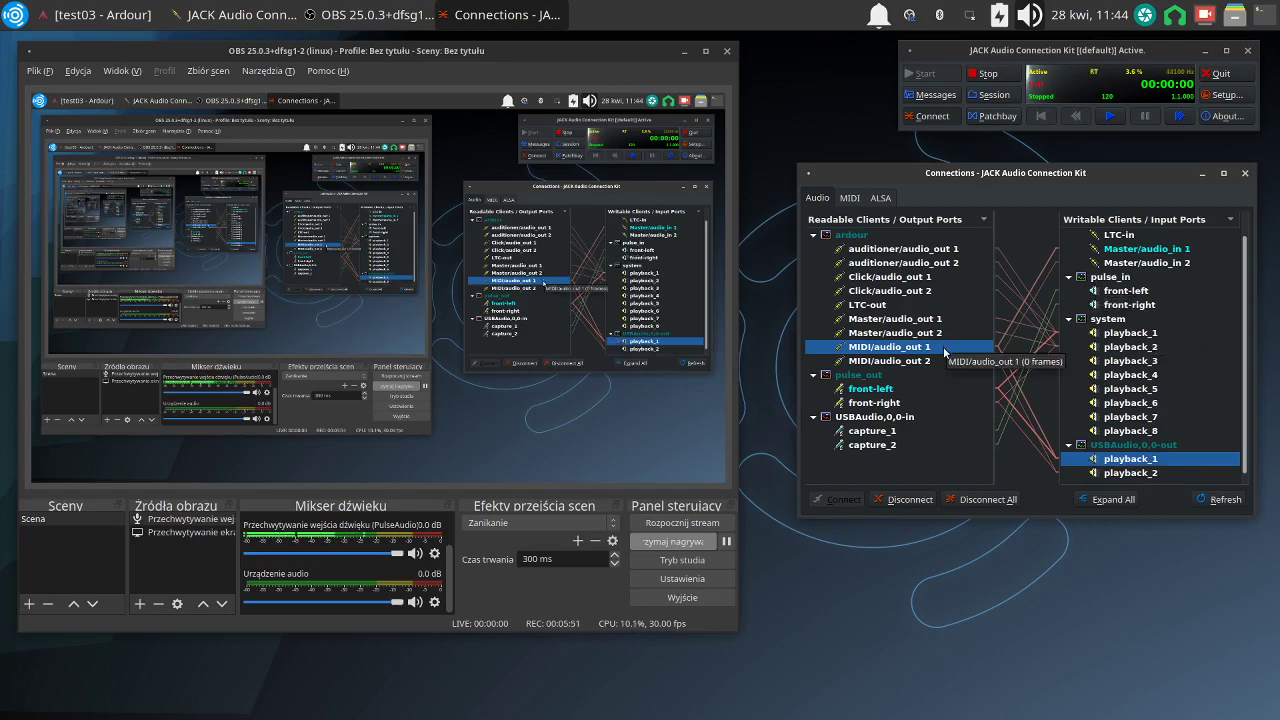
pyautogui.click(1095, 292)
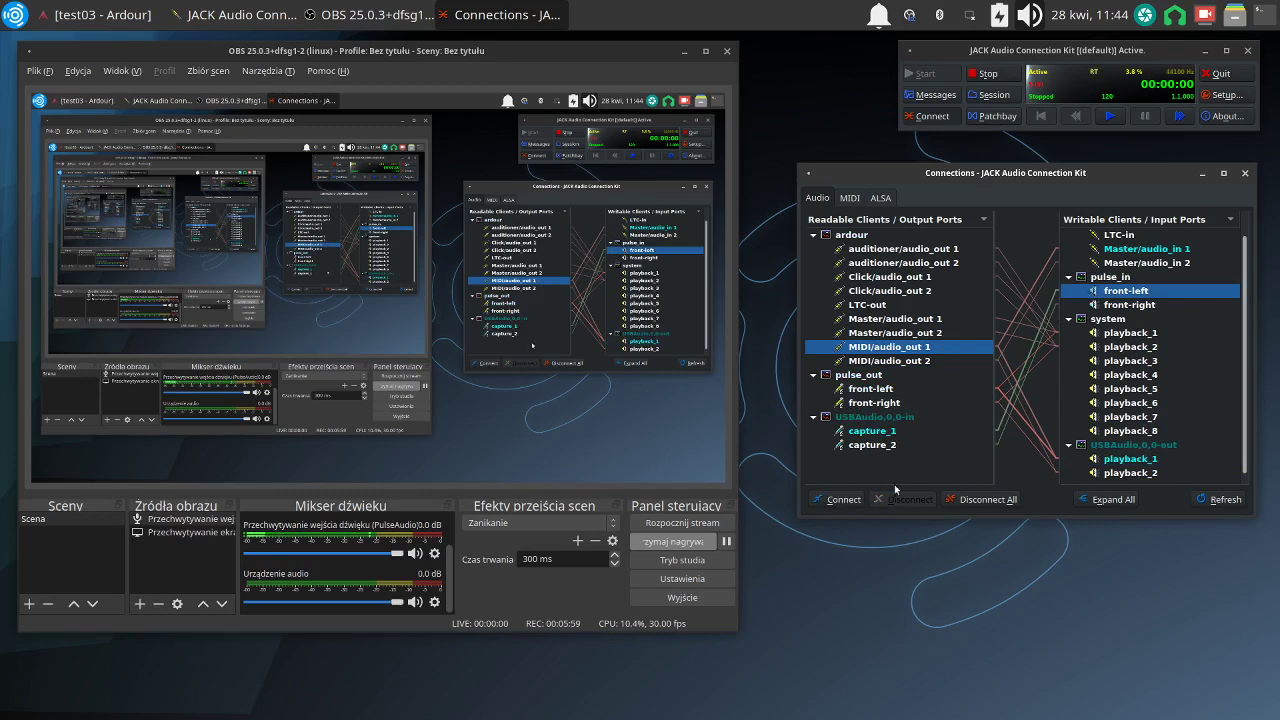
pyautogui.click(841, 499)
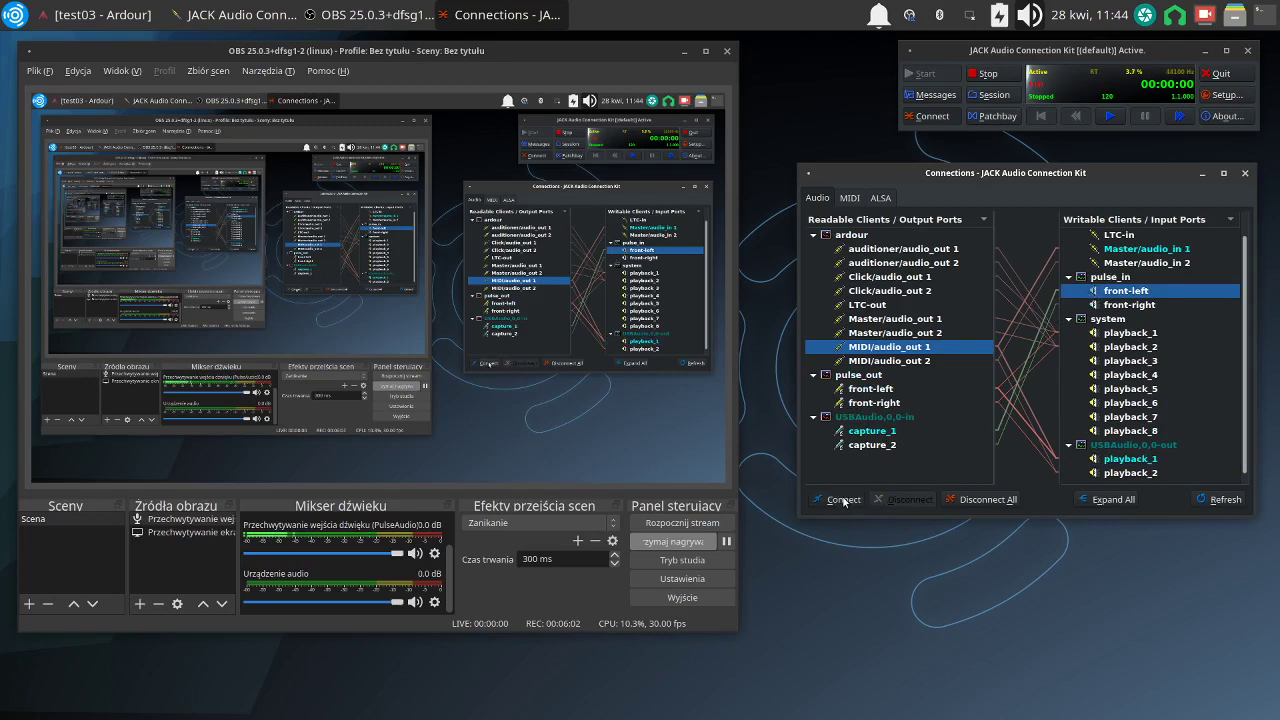
pyautogui.click(927, 361)
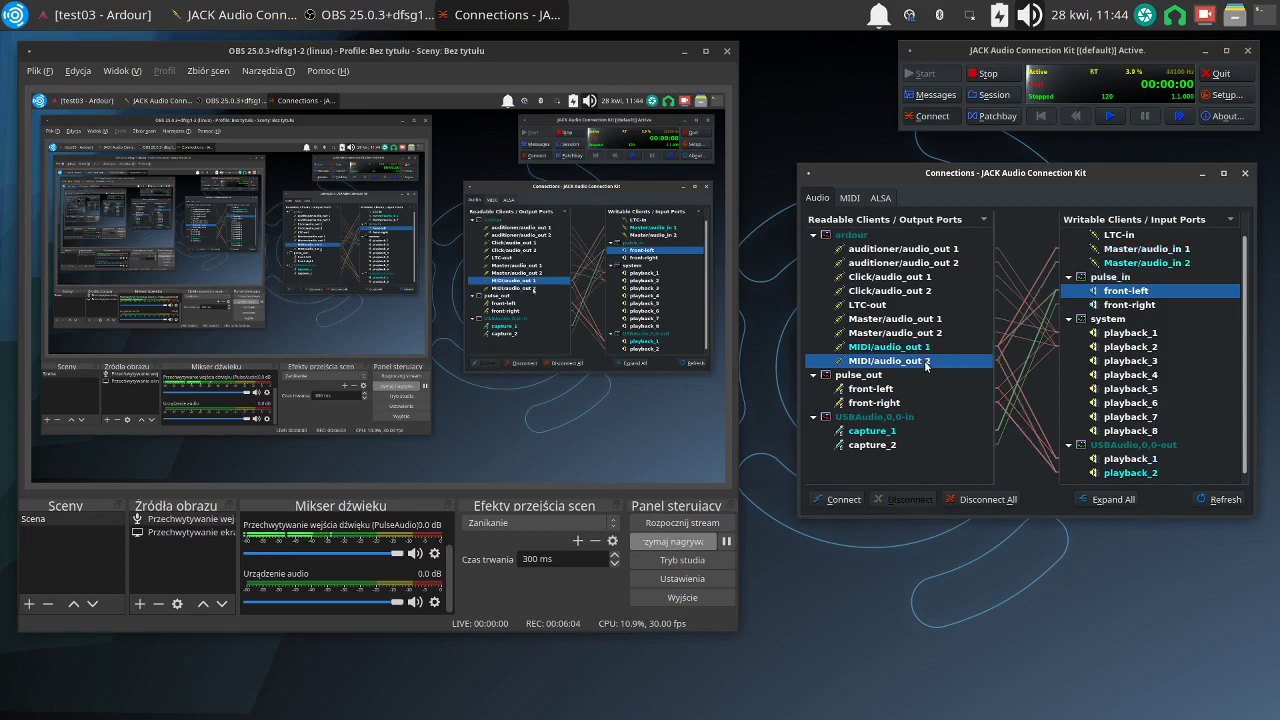
pyautogui.click(1088, 305)
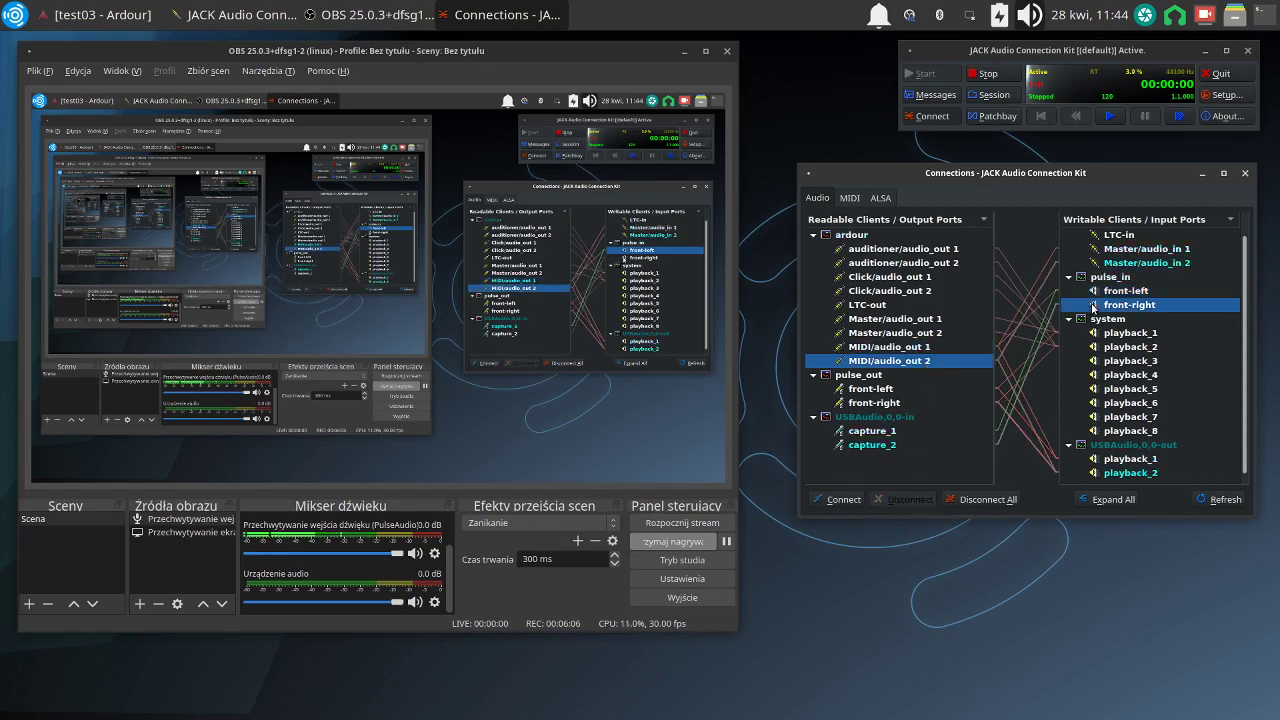
pyautogui.click(857, 500)
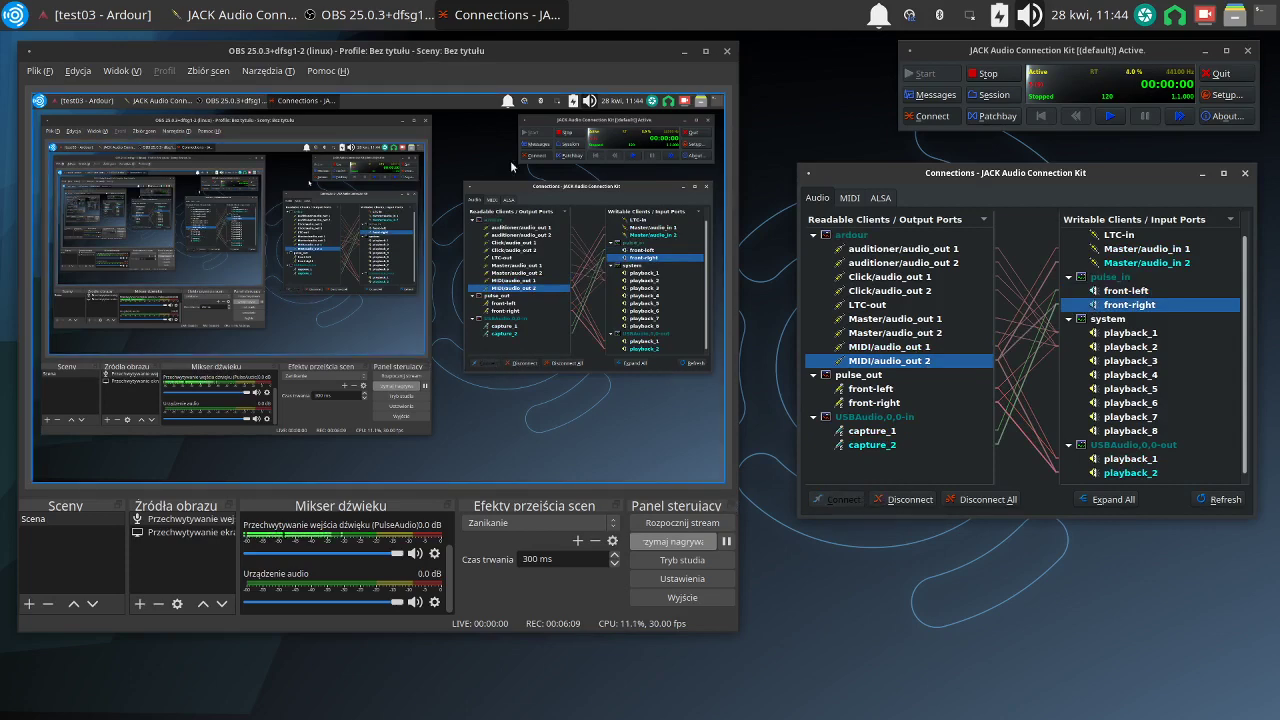
# - Switch to Ardour, play the test03 session from the start and check the source levels in the OBS mixer
pyautogui.click(128, 18)
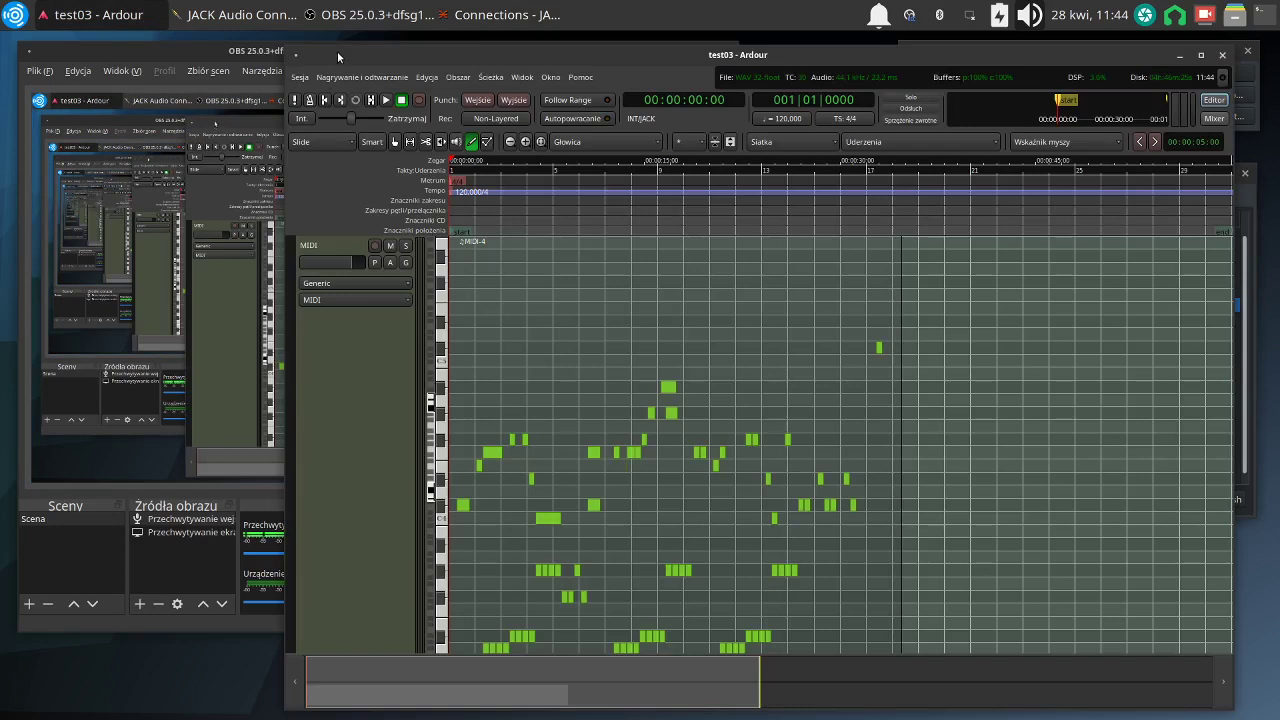
pyautogui.press('space')
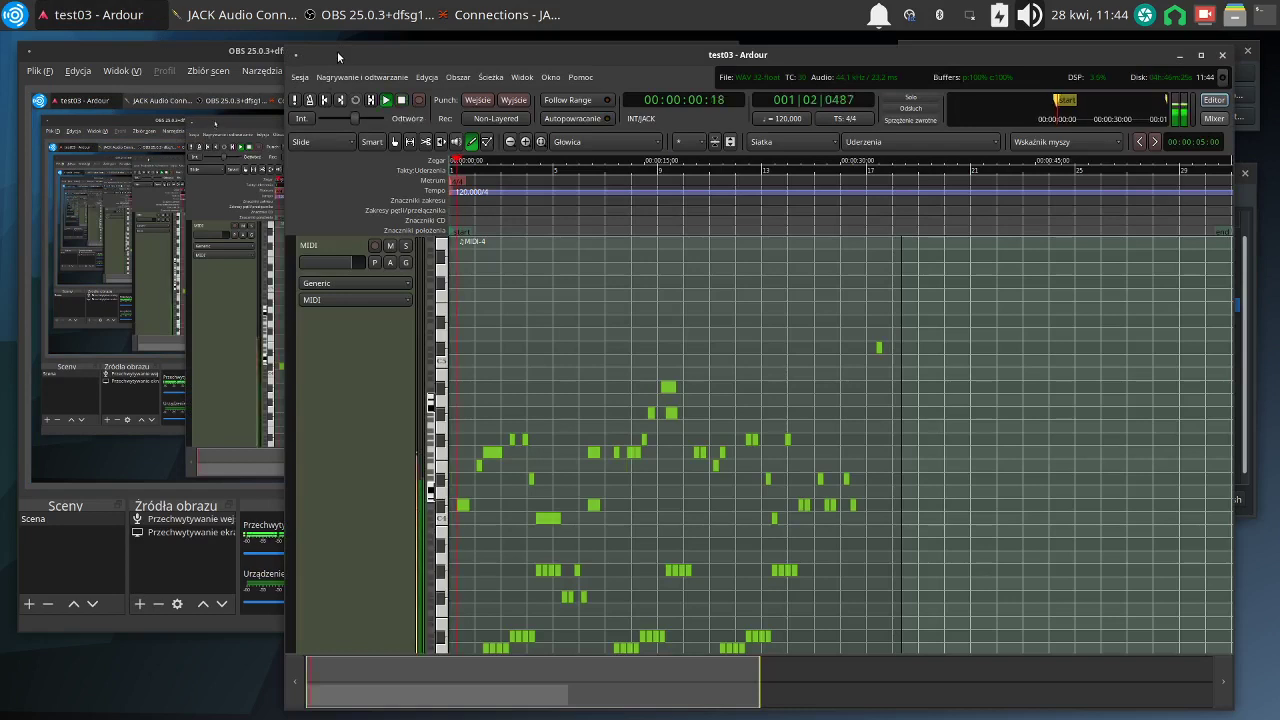
pyautogui.click(205, 50)
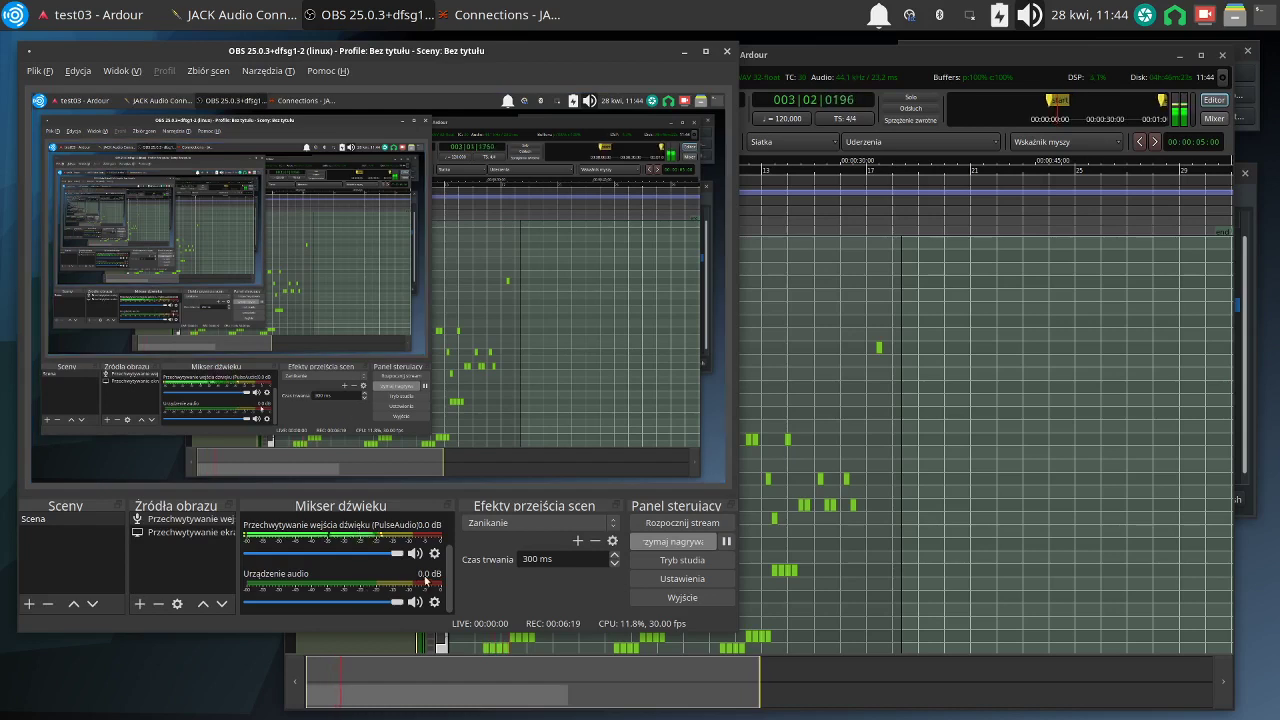
pyautogui.moveTo(447, 576); pyautogui.dragTo(446, 541)
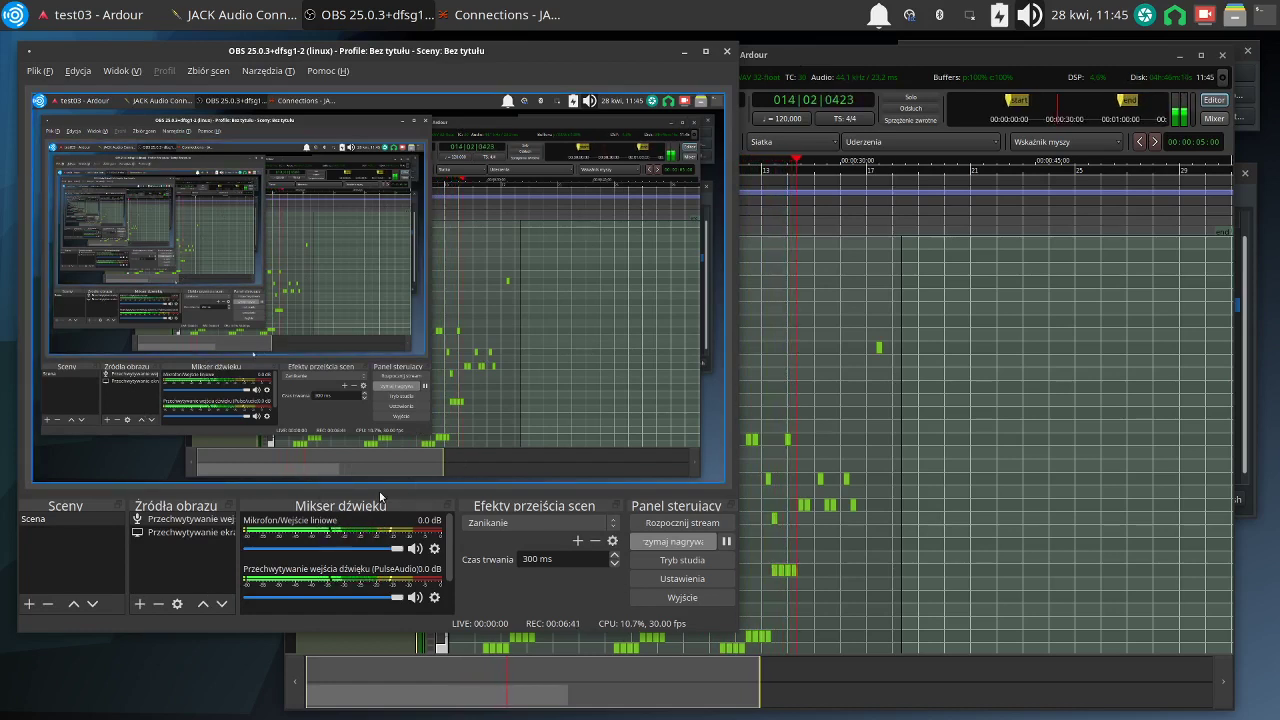
# - Stop the Ardour playback, return the playhead to the start and minimize the Ardour and JACK Connections windows
pyautogui.click(139, 604)
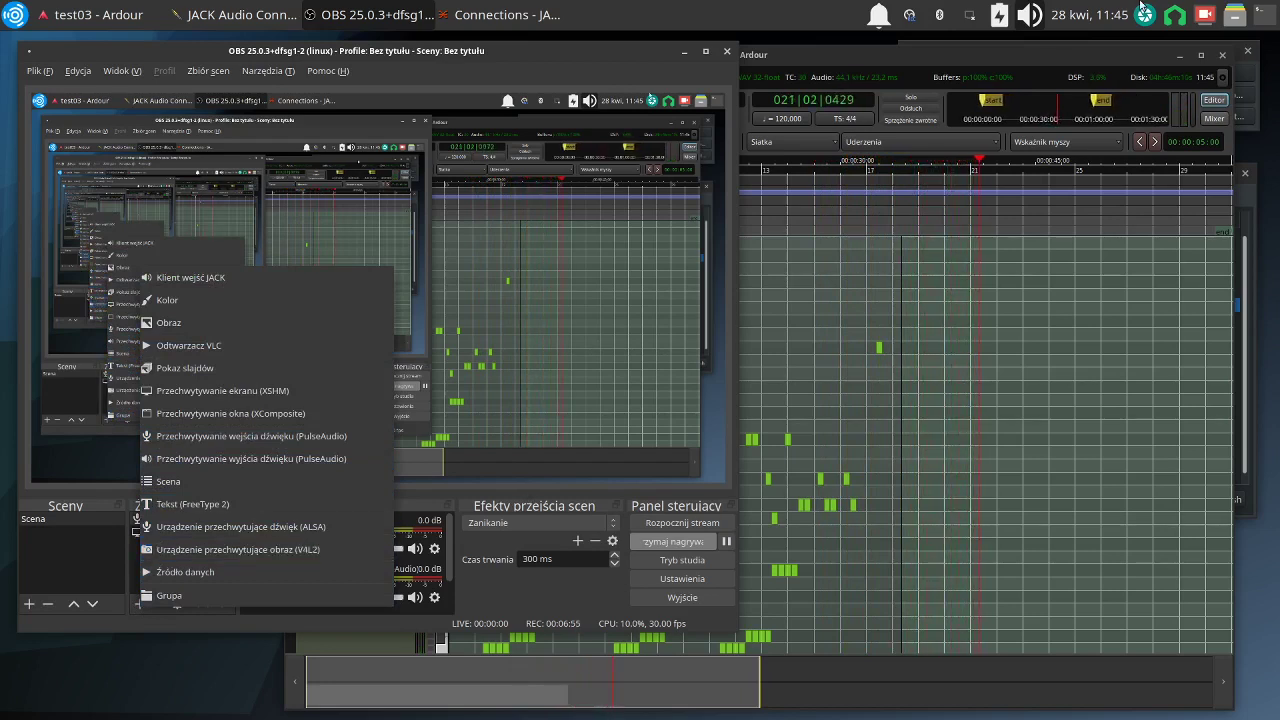
pyautogui.click(1075, 53)
pyautogui.click(1052, 51)
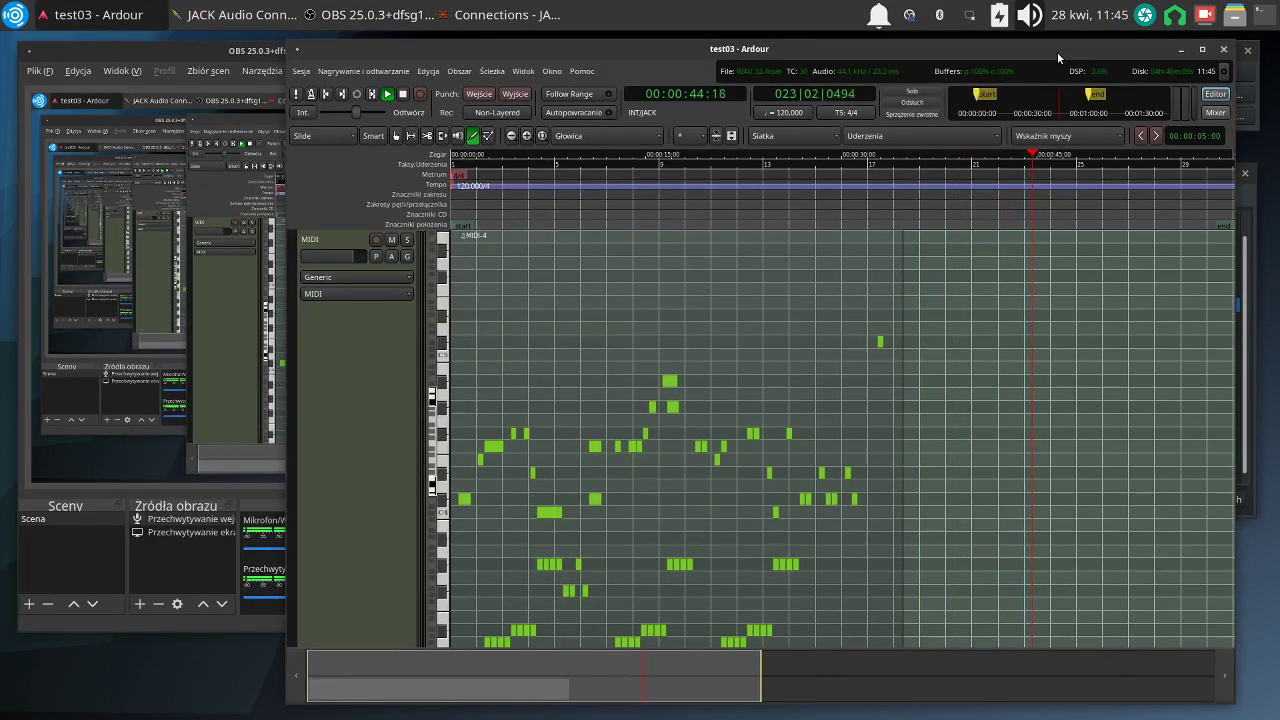
pyautogui.press('space')
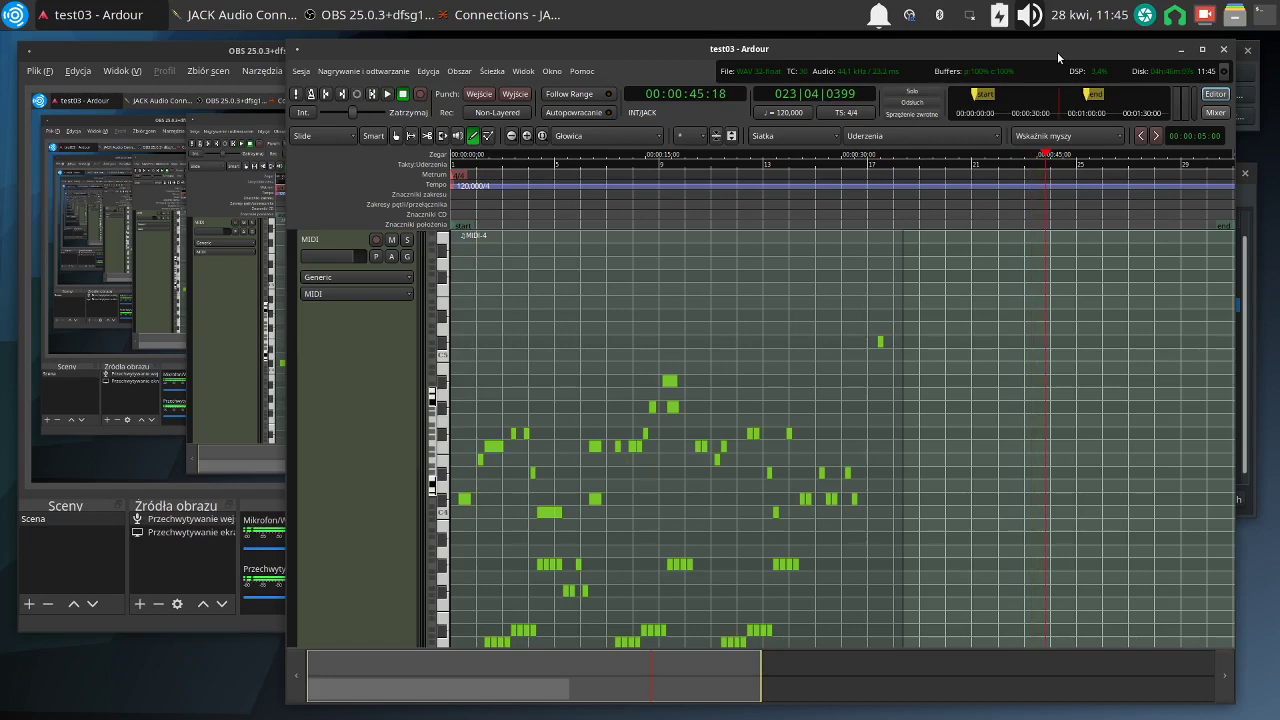
pyautogui.press('Home')
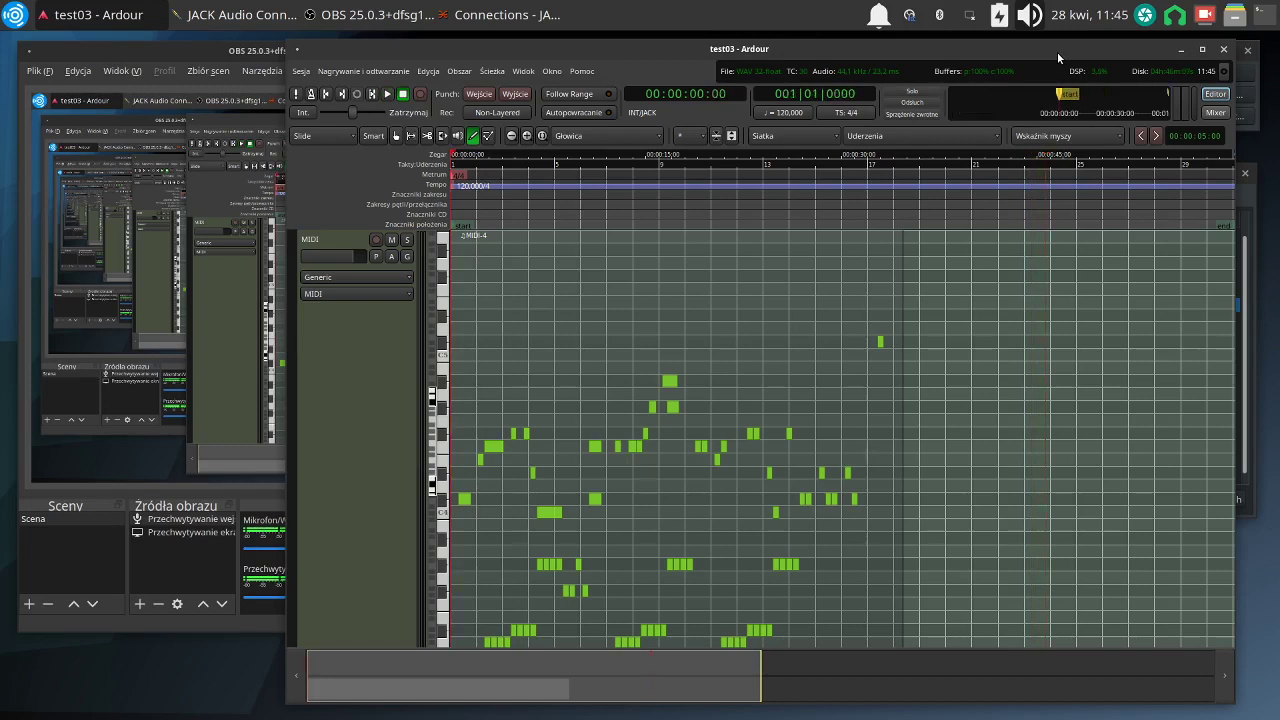
pyautogui.click(1179, 50)
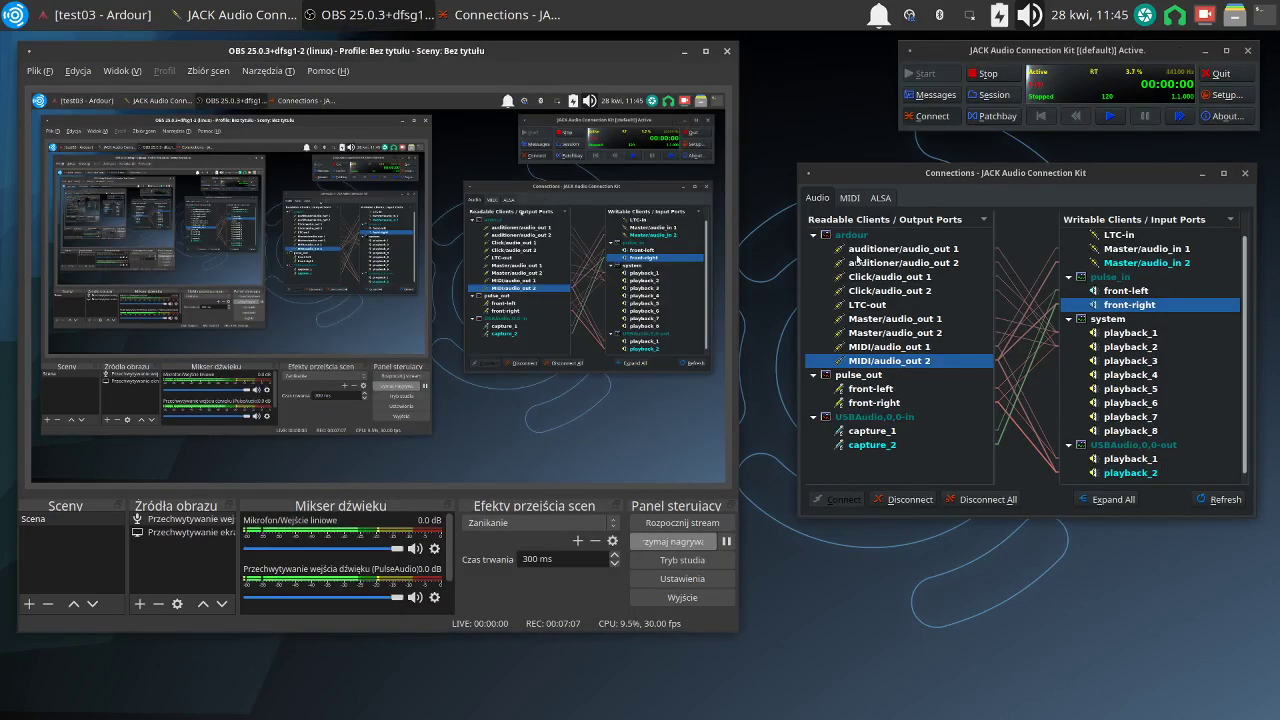
pyautogui.click(1203, 174)
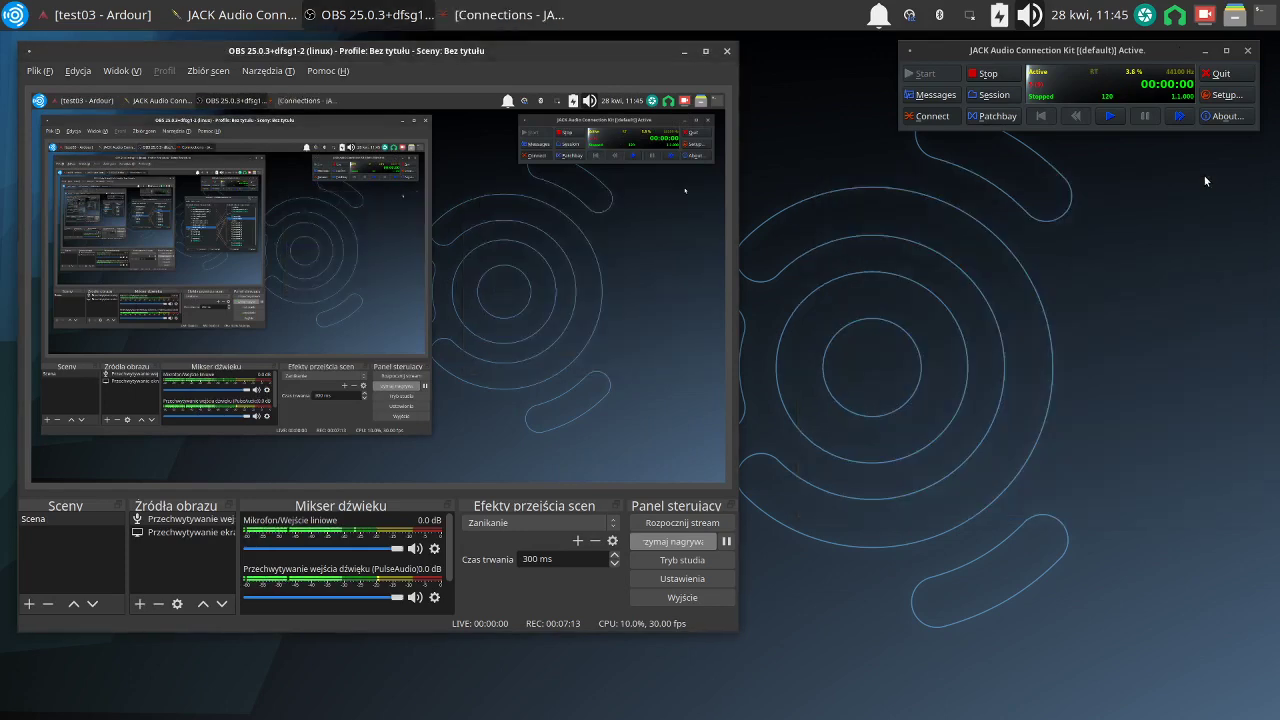
# - Add a new visible V4L2 video capture source to the scene, keeping the suggested name
pyautogui.click(142, 606)
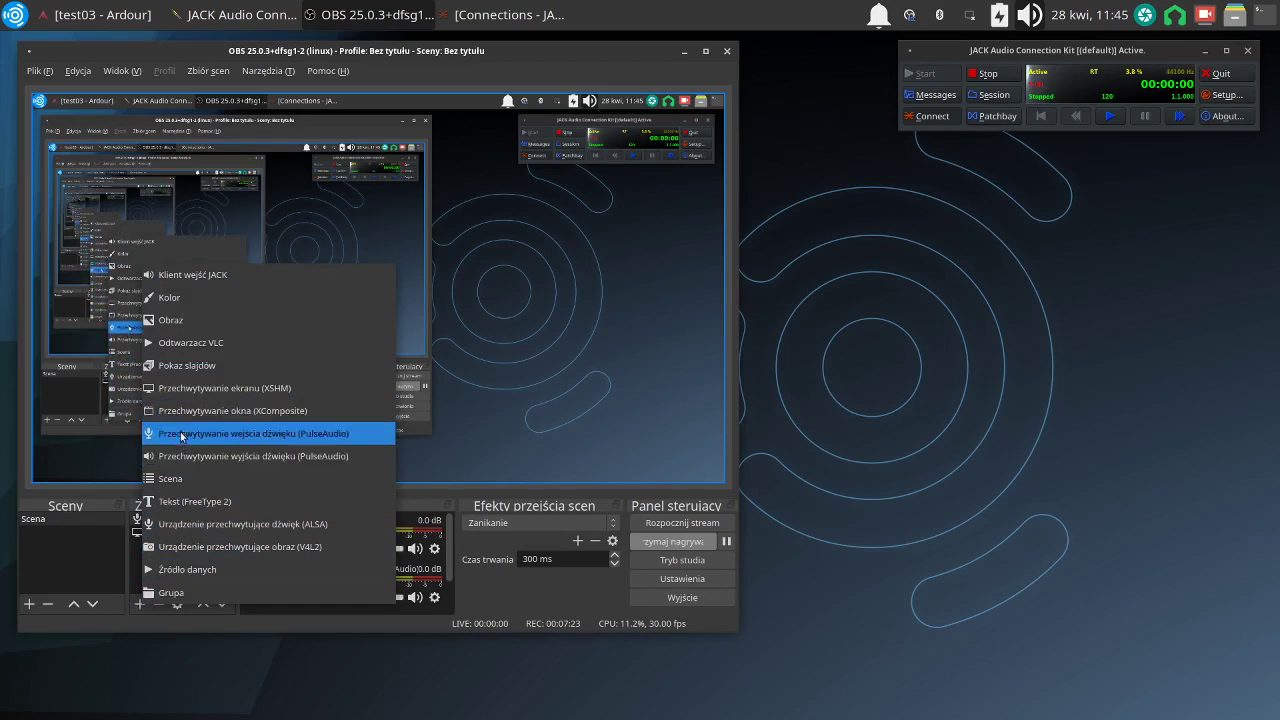
pyautogui.click(268, 547)
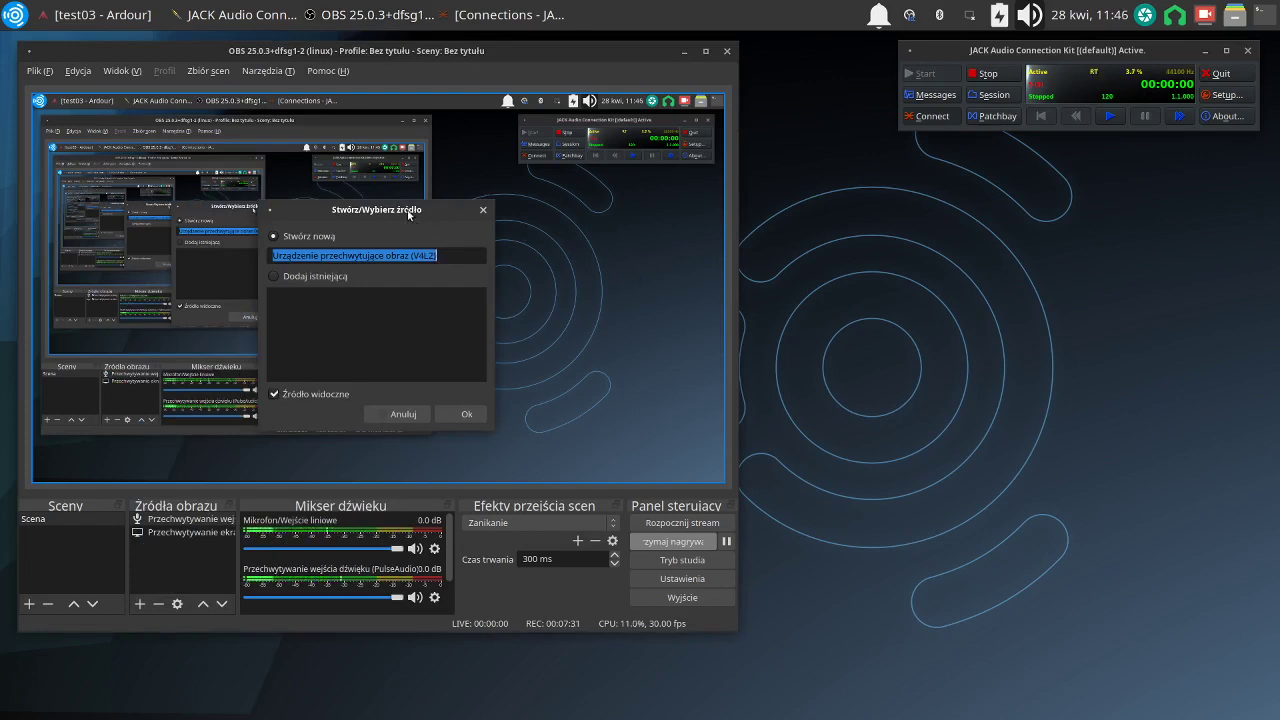
pyautogui.moveTo(408, 214); pyautogui.dragTo(735, 229)
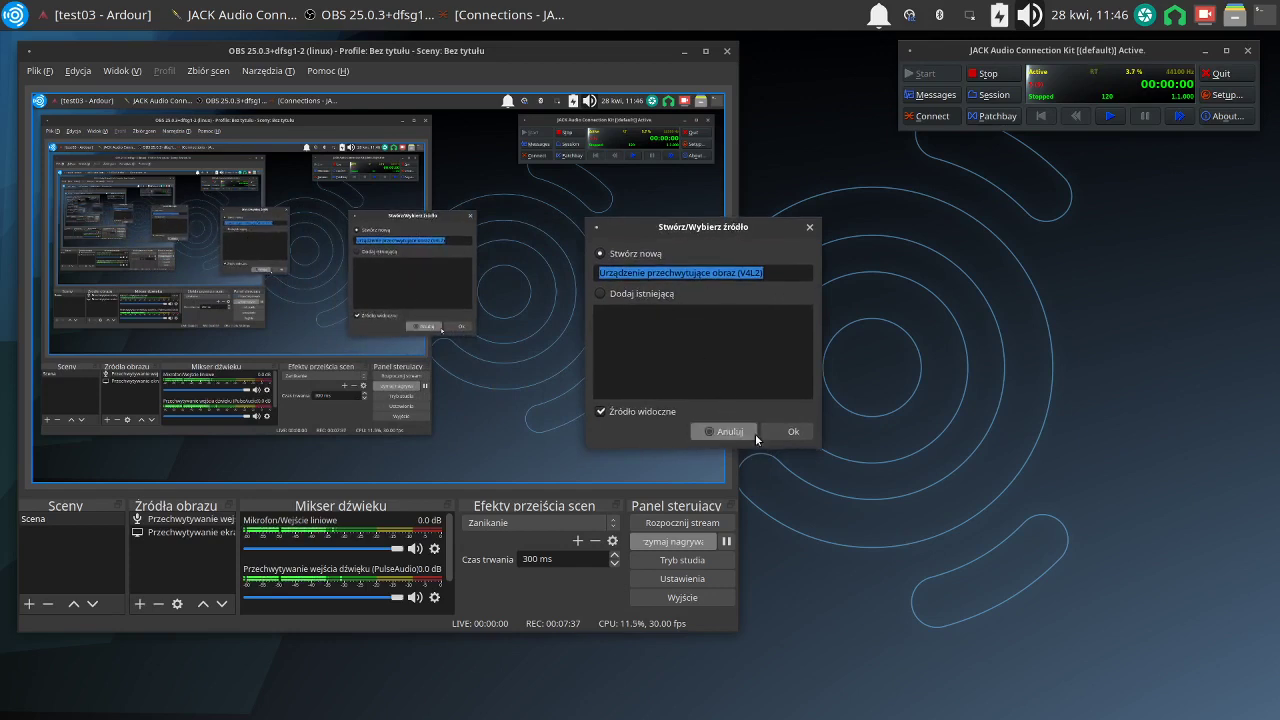
pyautogui.click(781, 436)
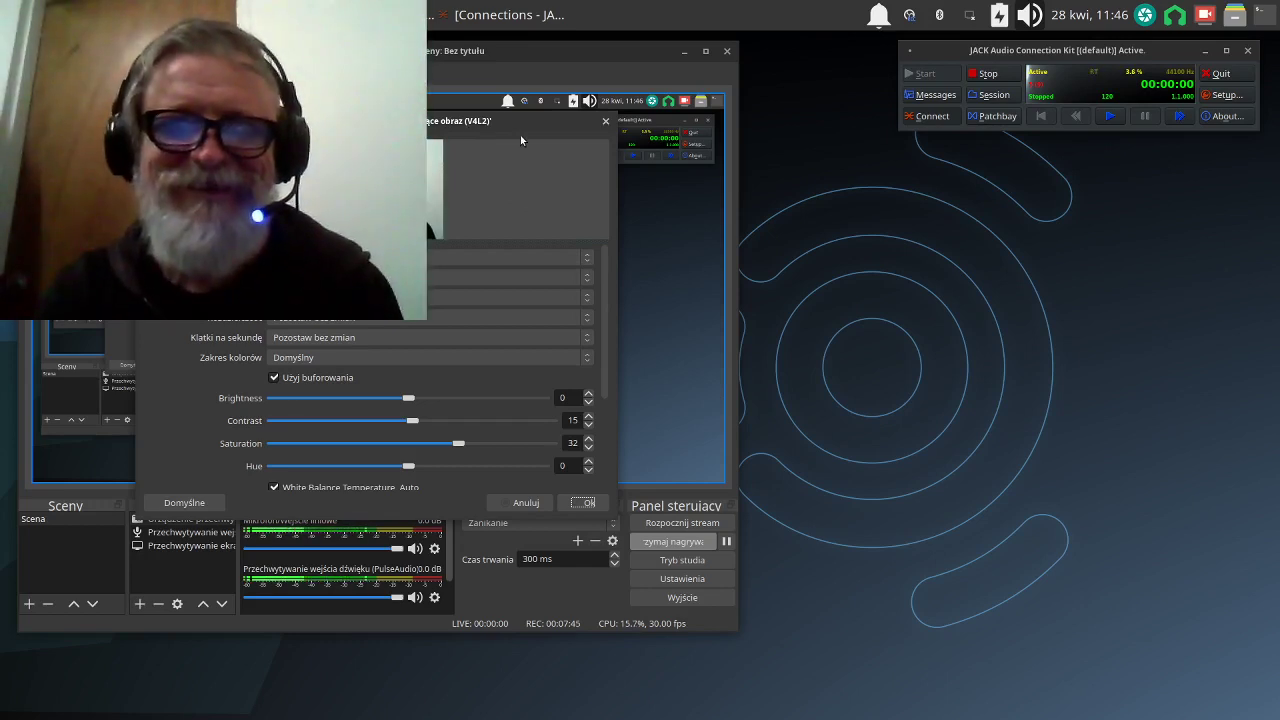
# - Dismiss the save-changes prompt of the V4L2 source's properties and move the properties window clear of the webcam picture
pyautogui.click(605, 122)
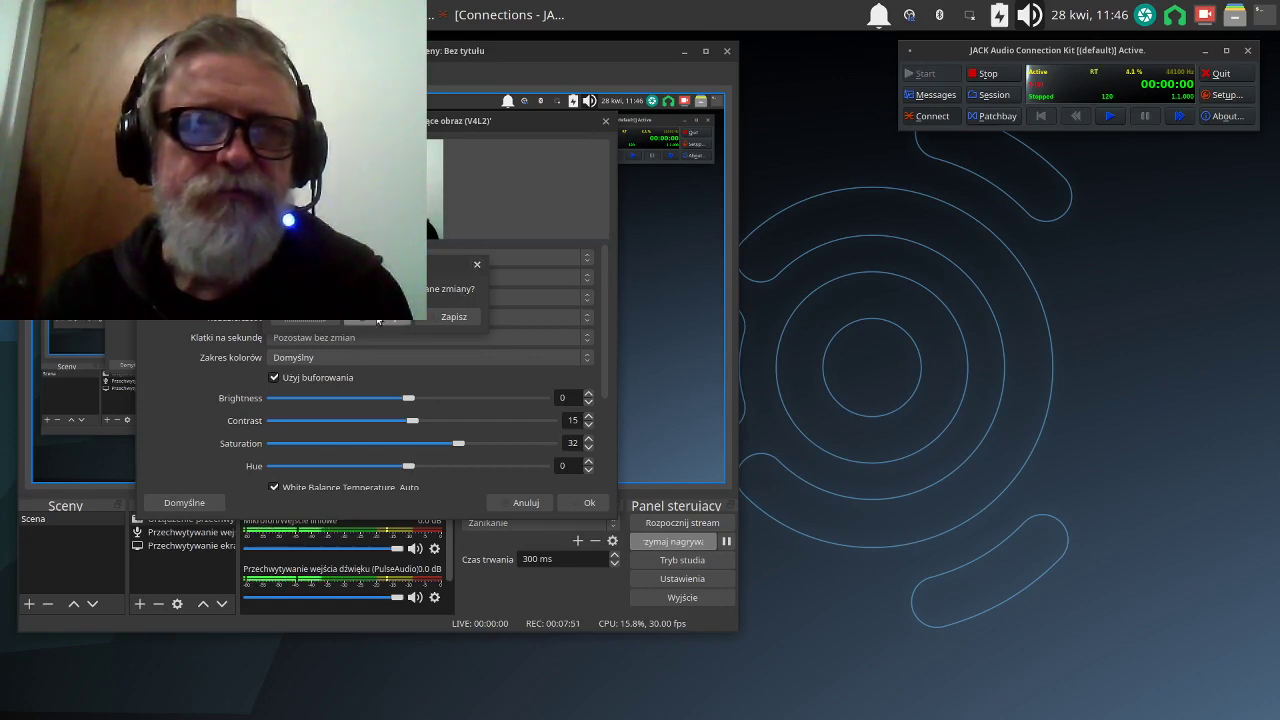
pyautogui.click(476, 265)
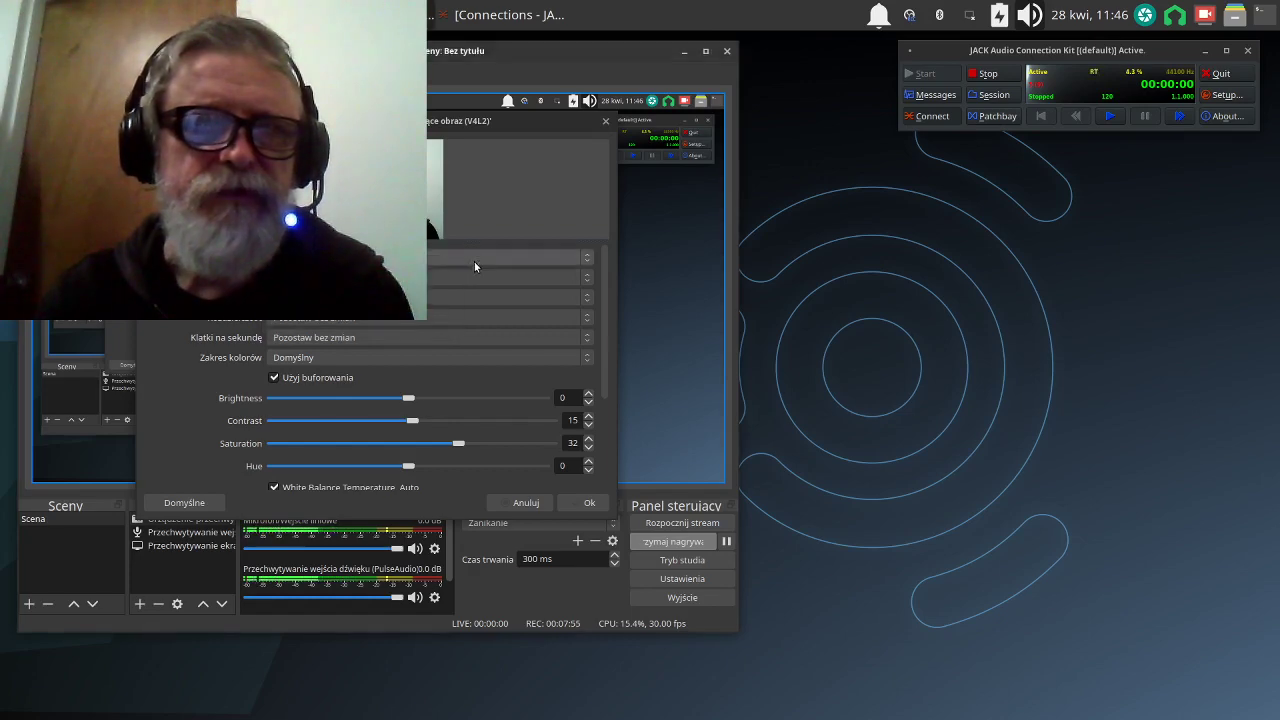
pyautogui.moveTo(430, 125); pyautogui.dragTo(1120, 227)
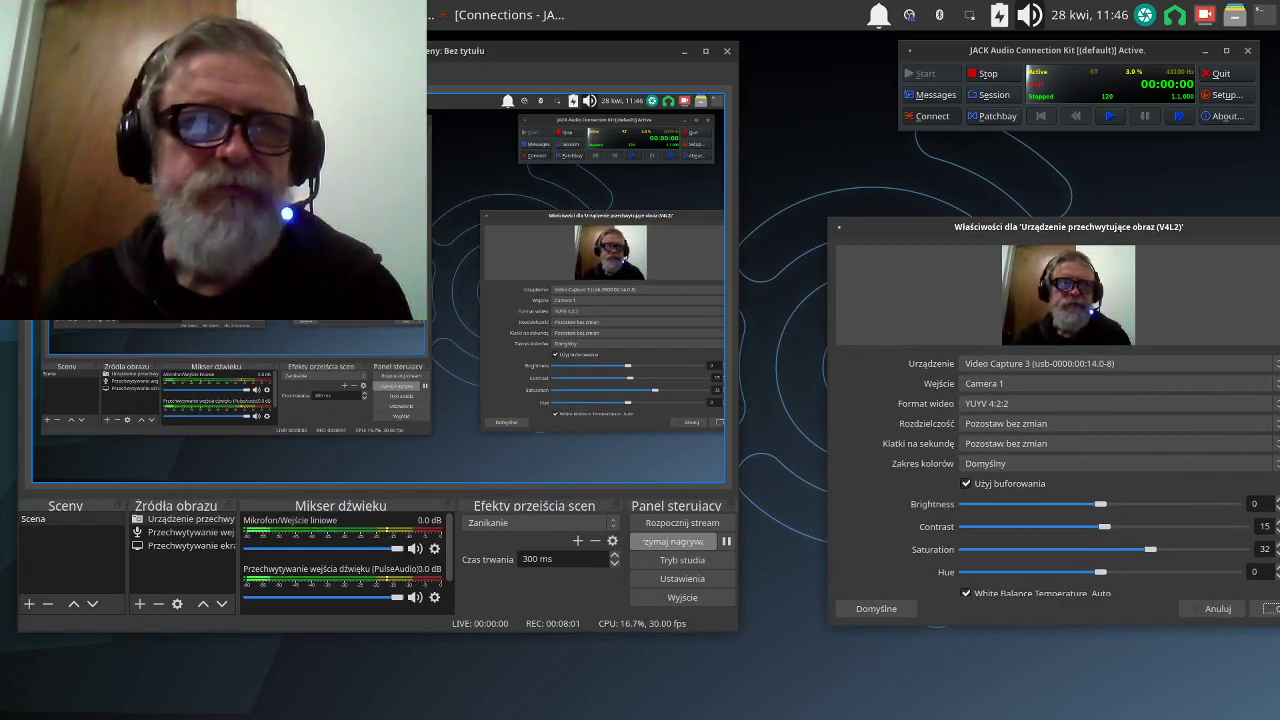
# - Reposition the webcam picture in the upper-right corner of the scene and move its properties window fully onto the screen
pyautogui.moveTo(169, 163); pyautogui.dragTo(438, 197)
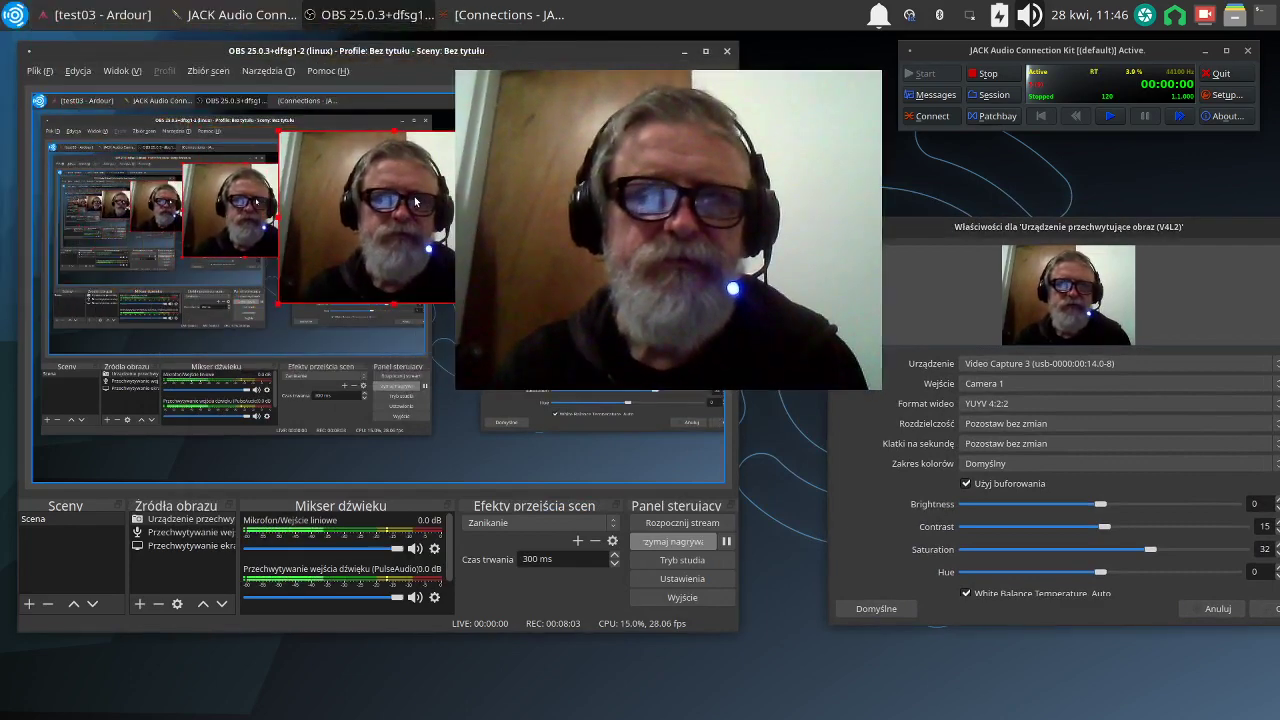
pyautogui.click(683, 52)
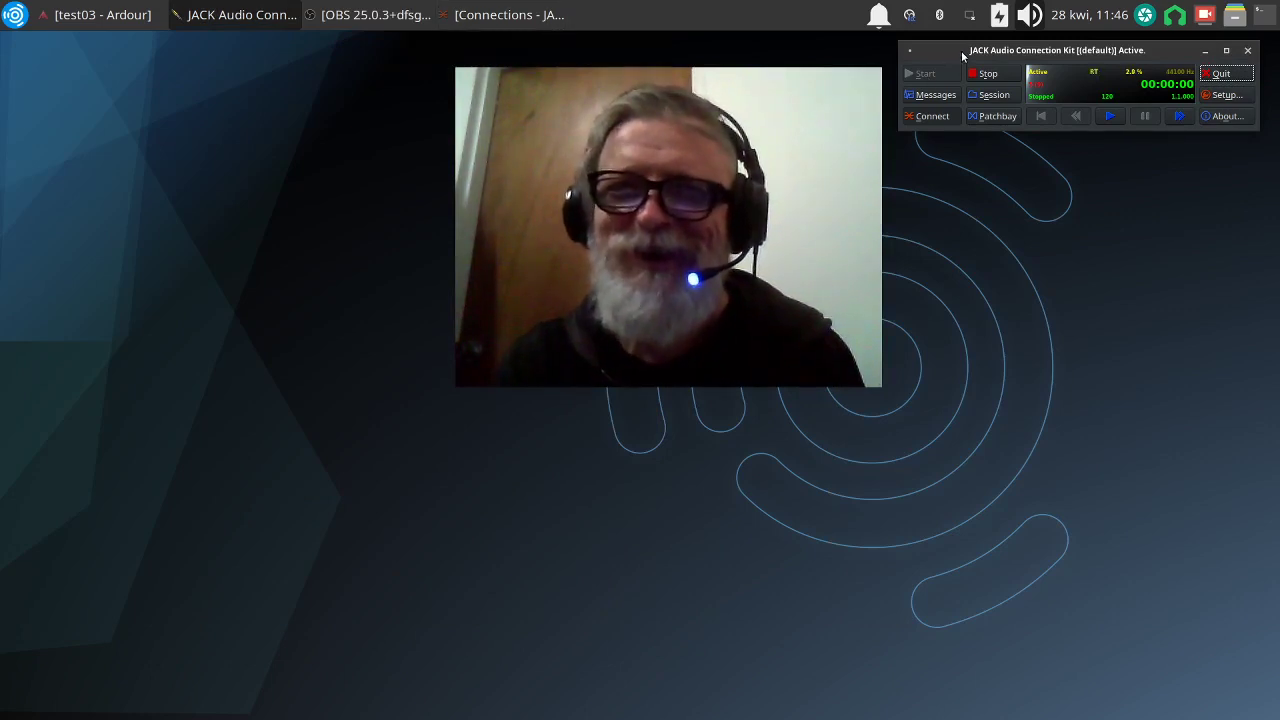
pyautogui.click(378, 15)
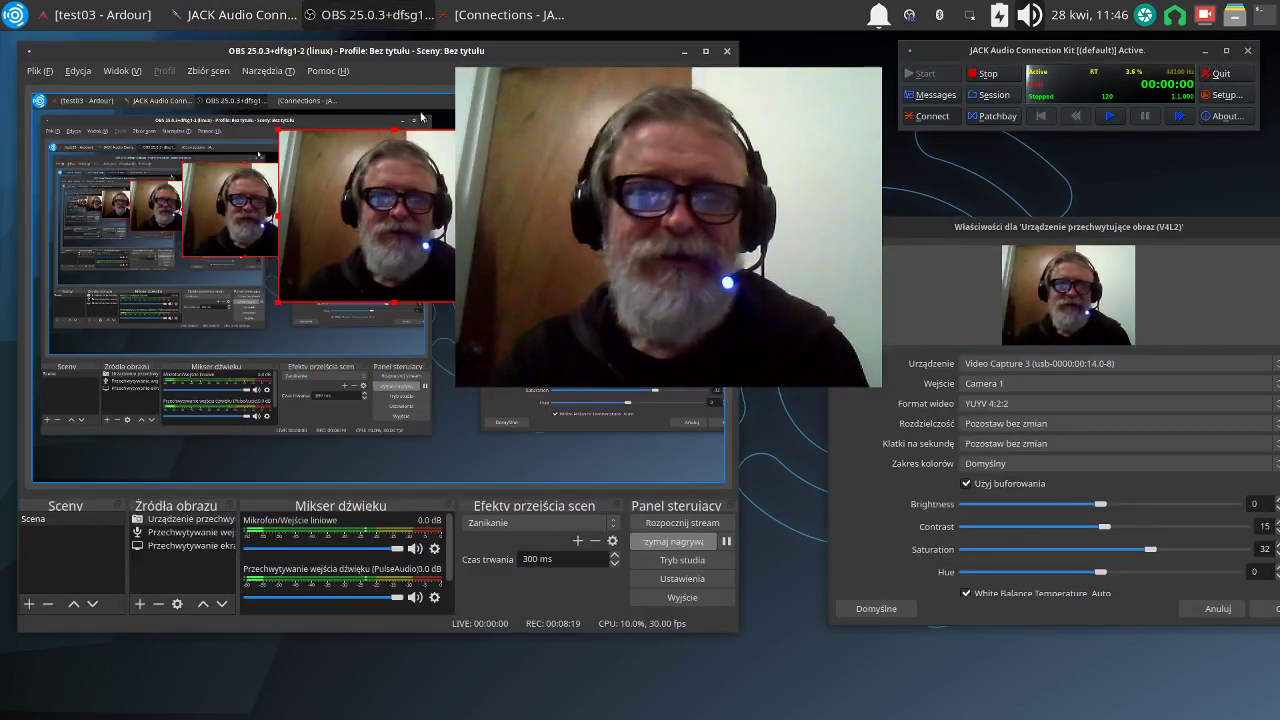
pyautogui.moveTo(385, 160); pyautogui.dragTo(592, 157)
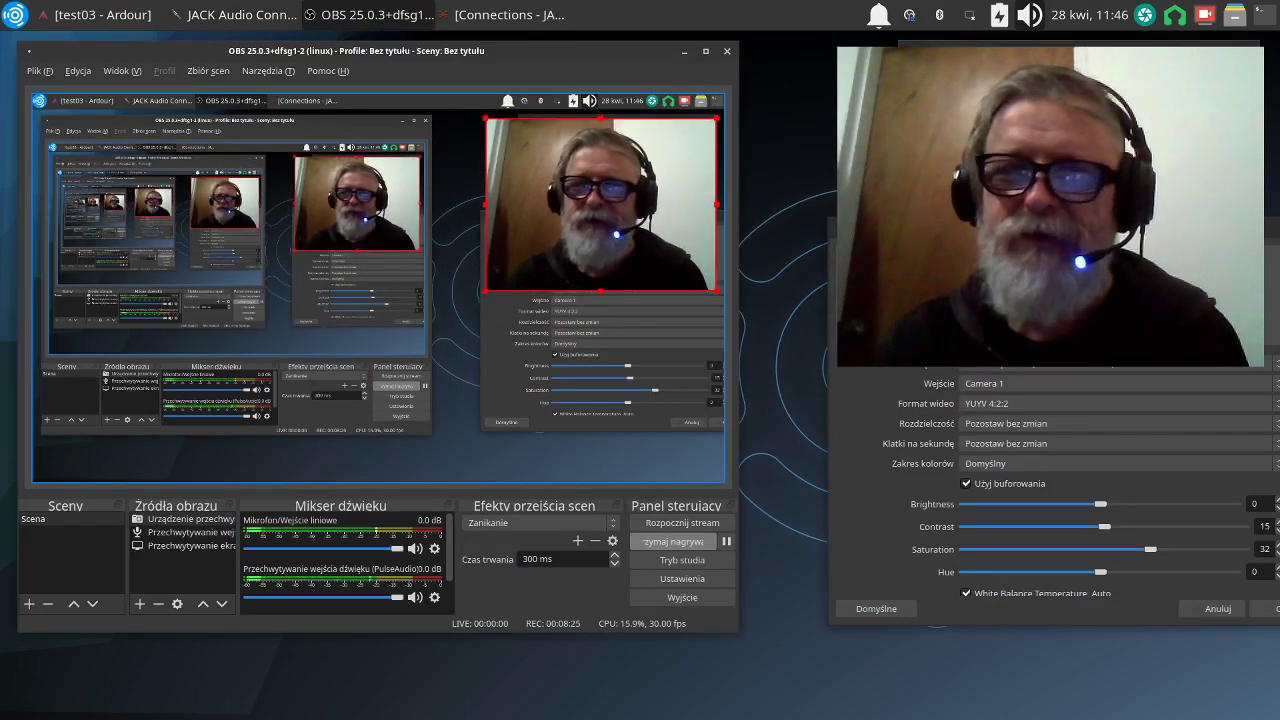
pyautogui.moveTo(832, 228); pyautogui.dragTo(792, 53)
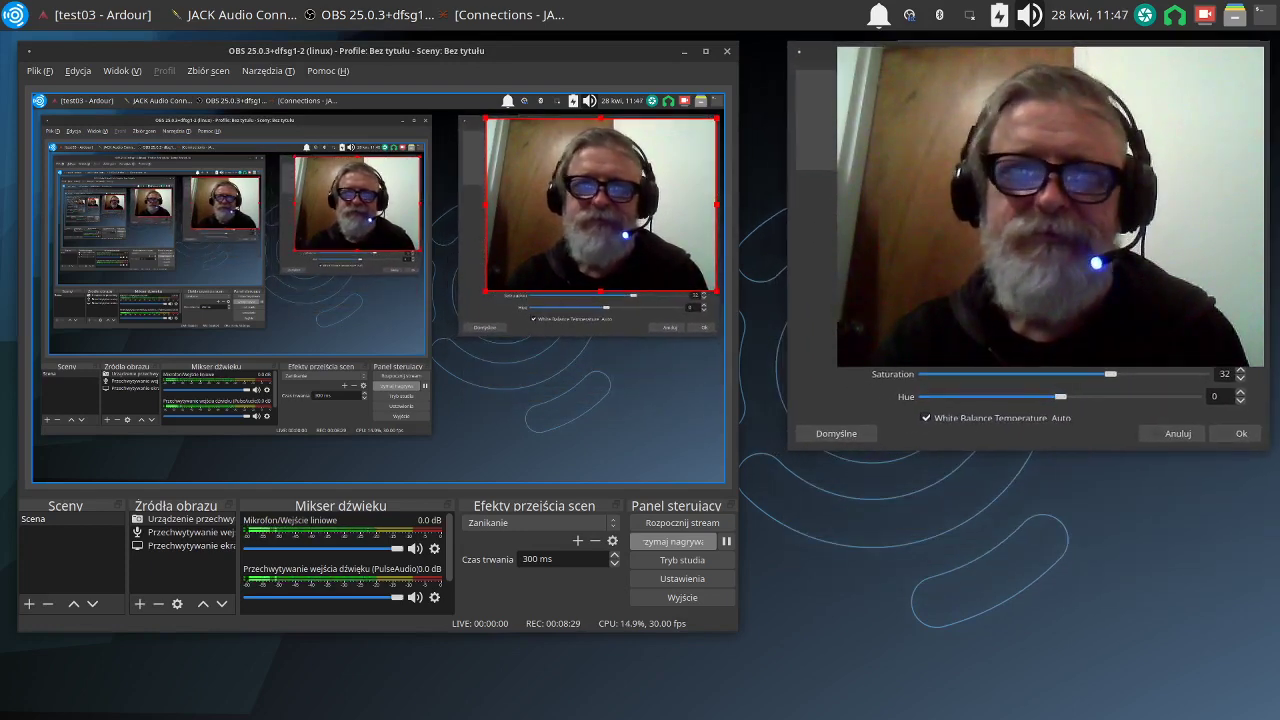